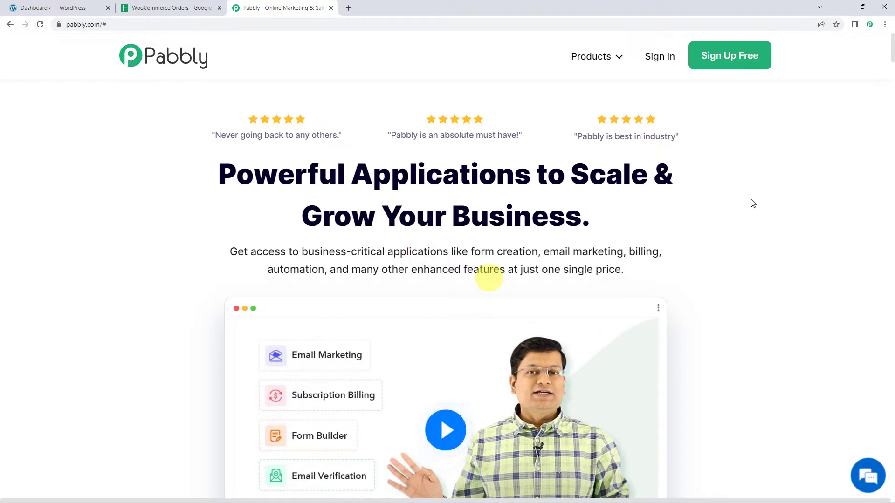
Step: Sign in to the Pabbly account and open Pabbly Connect
{"action": "left_click", "coordinate": [747, 58]}
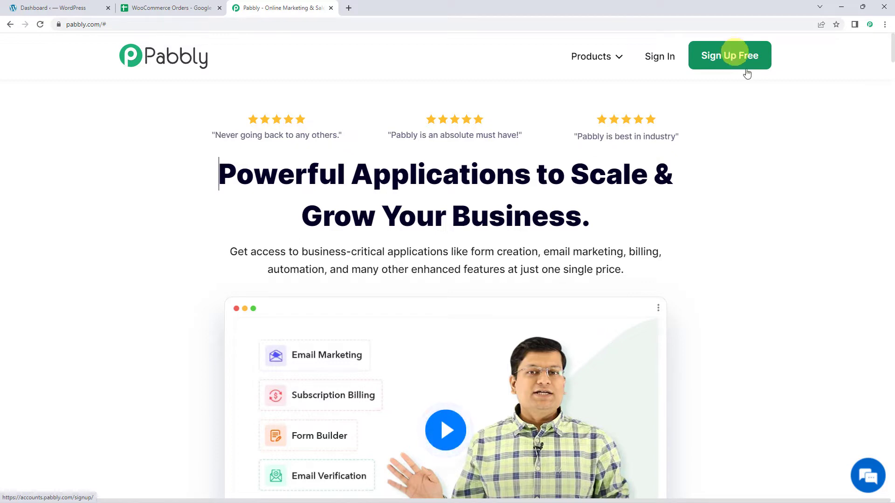
{"action": "left_click", "coordinate": [671, 62]}
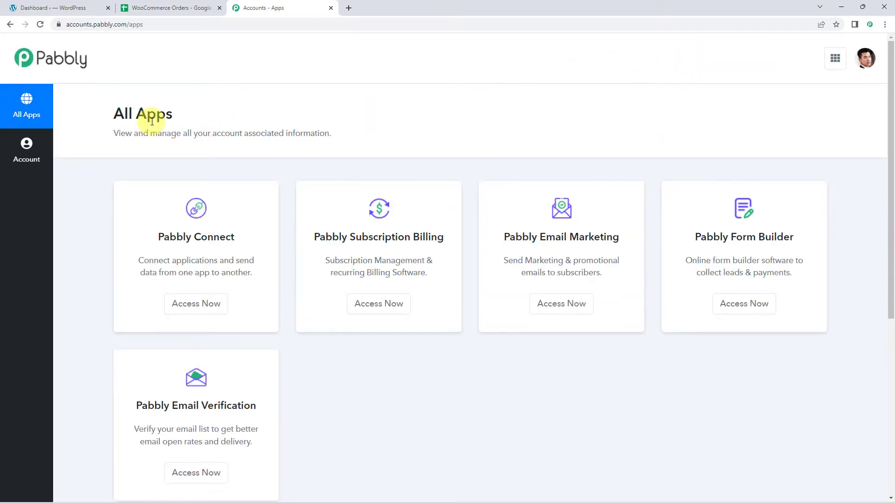
{"action": "left_click", "coordinate": [204, 310]}
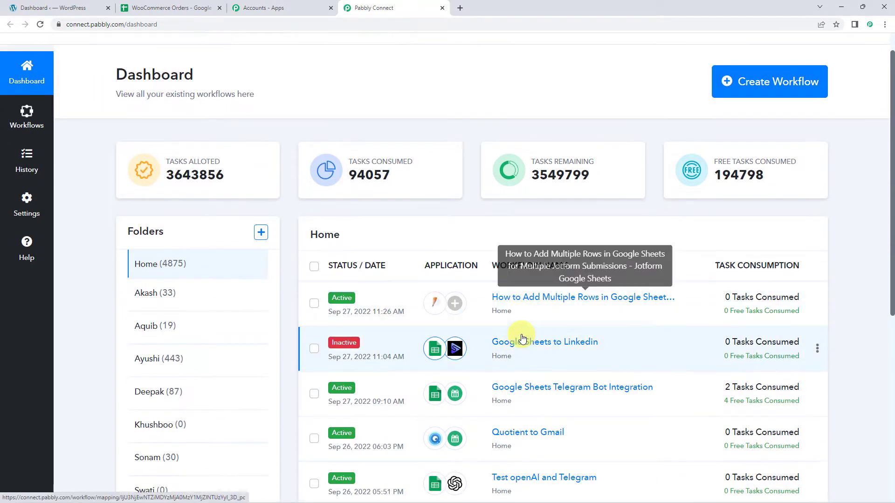
Step: Create a new workflow named "WooCommerce to Google Sheets Integration"
{"action": "scroll", "coordinate": [521, 343], "scroll_direction": "down", "scroll_amount": 5}
{"action": "scroll", "coordinate": [522, 339], "scroll_direction": "up", "scroll_amount": 5}
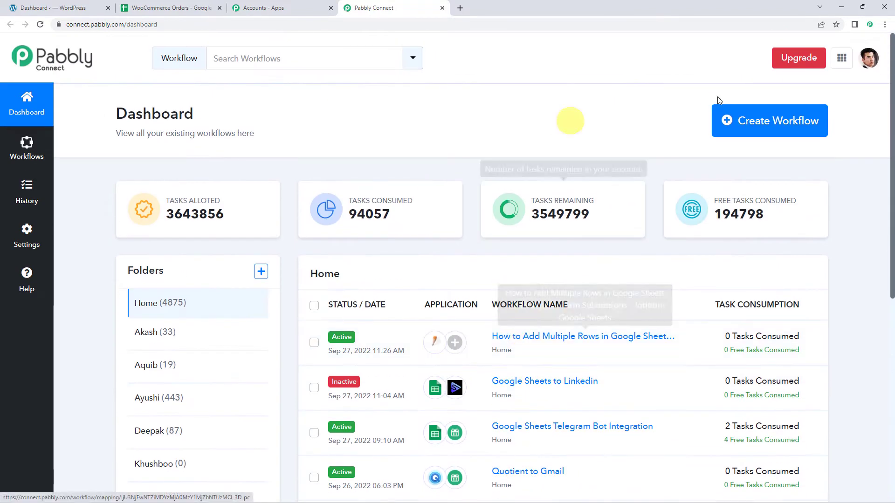
{"action": "left_click", "coordinate": [755, 132]}
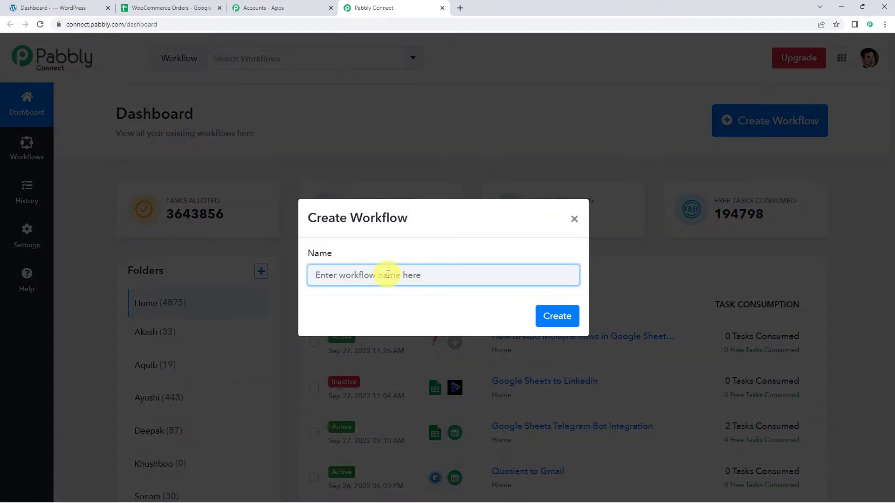
{"action": "type", "text": "WooCommerce to Google Sheets Integration"}
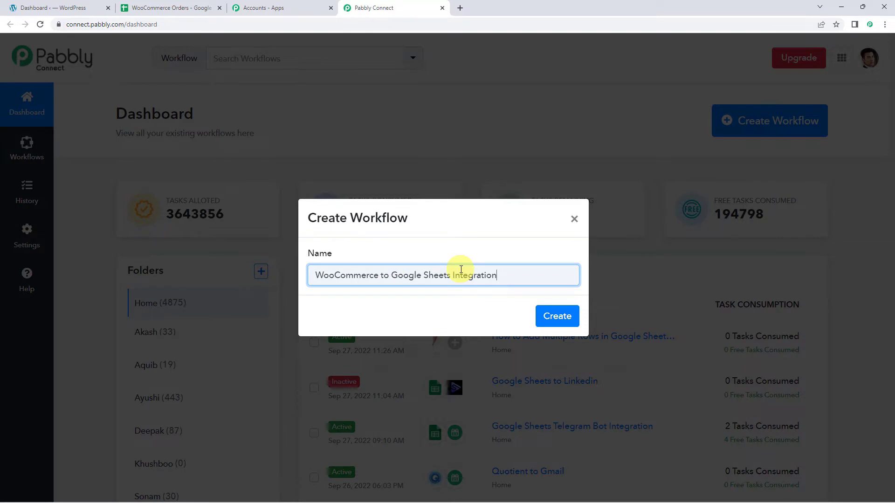
{"action": "left_click", "coordinate": [566, 316]}
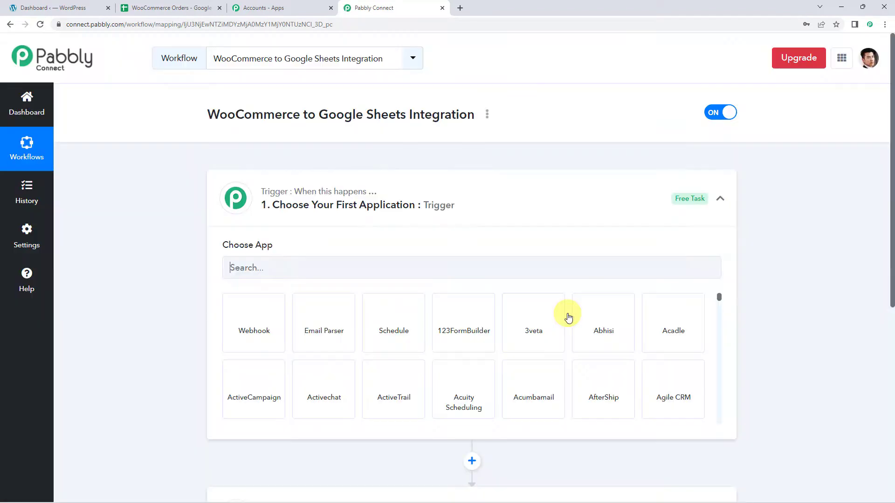
Step: Set the workflow's trigger application to WooCommerce with the New Order Created event
{"action": "left_click", "coordinate": [462, 205]}
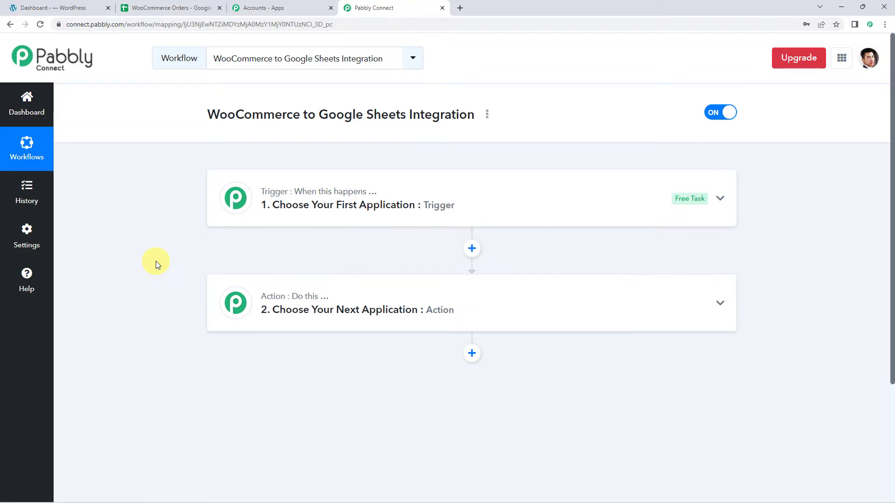
{"action": "left_click", "coordinate": [443, 206]}
{"action": "left_click", "coordinate": [301, 266]}
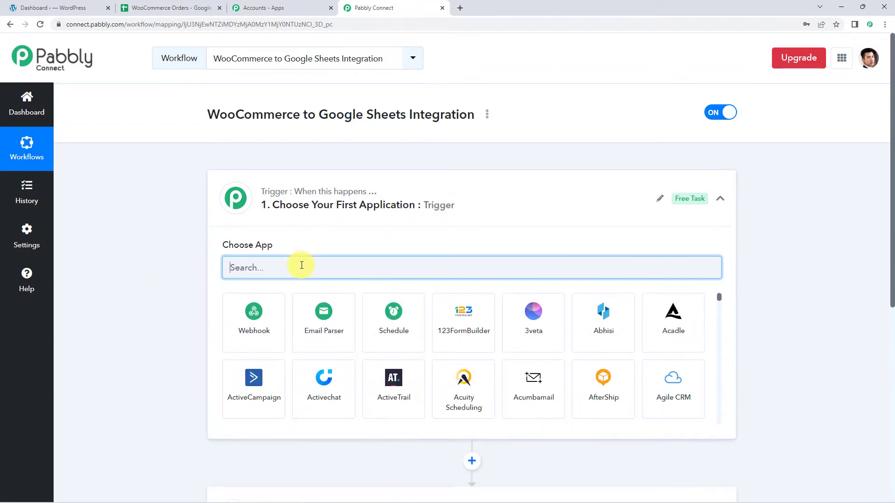
{"action": "type", "text": "wooco"}
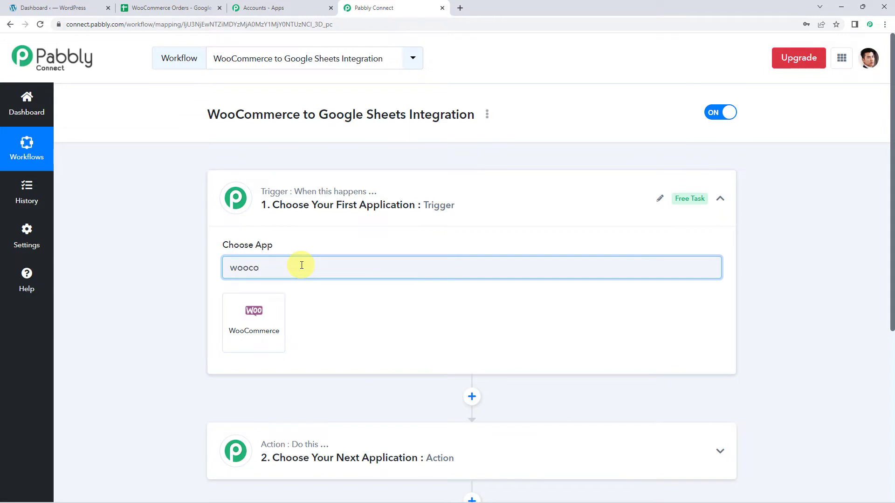
{"action": "left_click", "coordinate": [261, 311]}
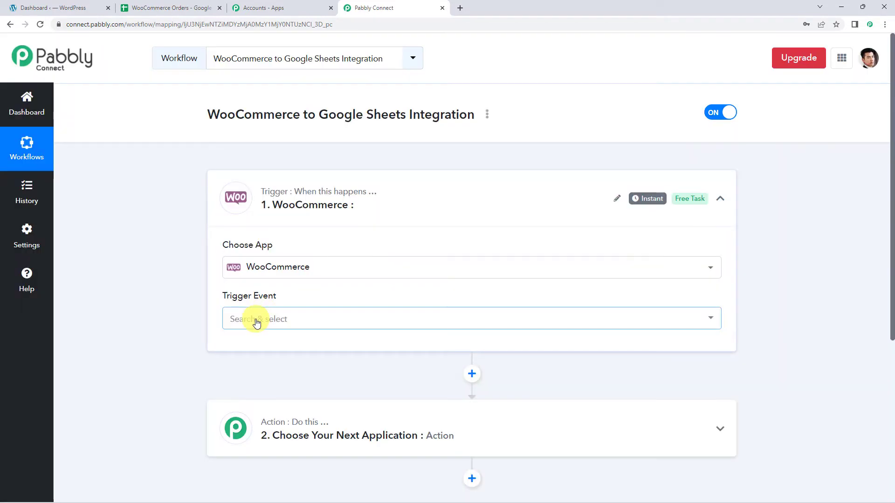
{"action": "left_click", "coordinate": [256, 323]}
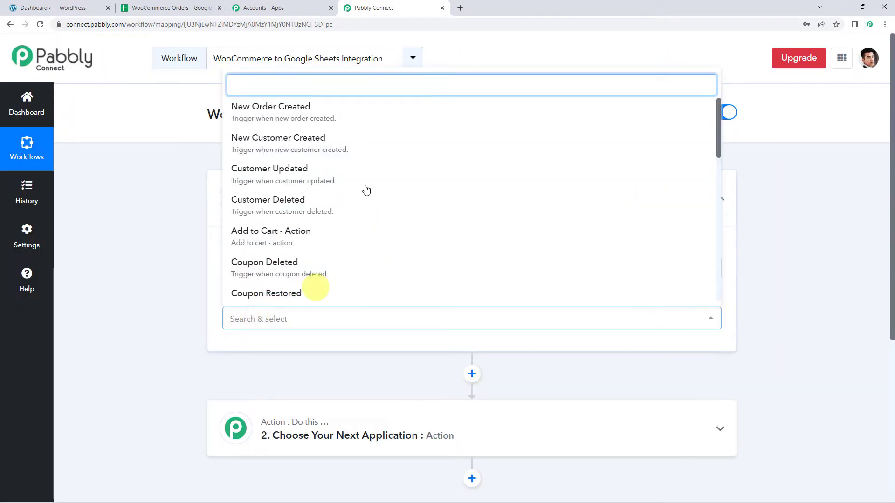
{"action": "left_click", "coordinate": [302, 116]}
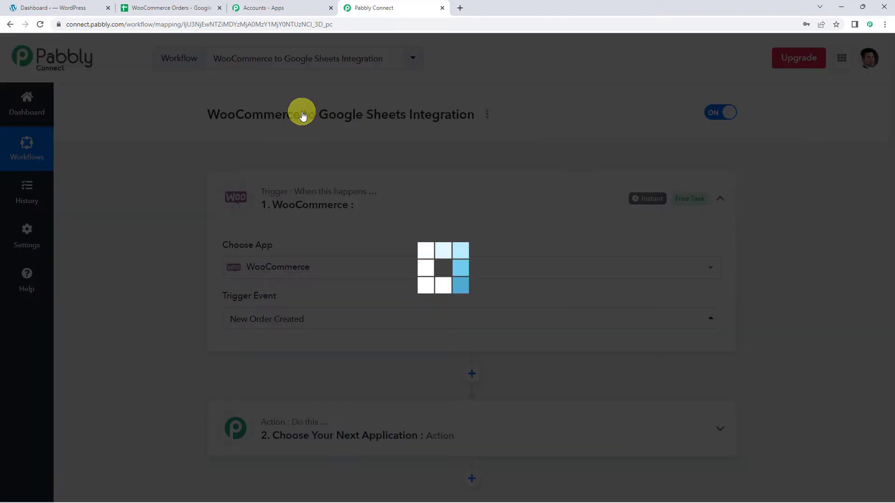
Step: Copy the webhook URL generated for the WooCommerce trigger
{"action": "scroll", "coordinate": [311, 219], "scroll_direction": "down", "scroll_amount": 2}
{"action": "scroll", "coordinate": [312, 219], "scroll_direction": "down", "scroll_amount": 2}
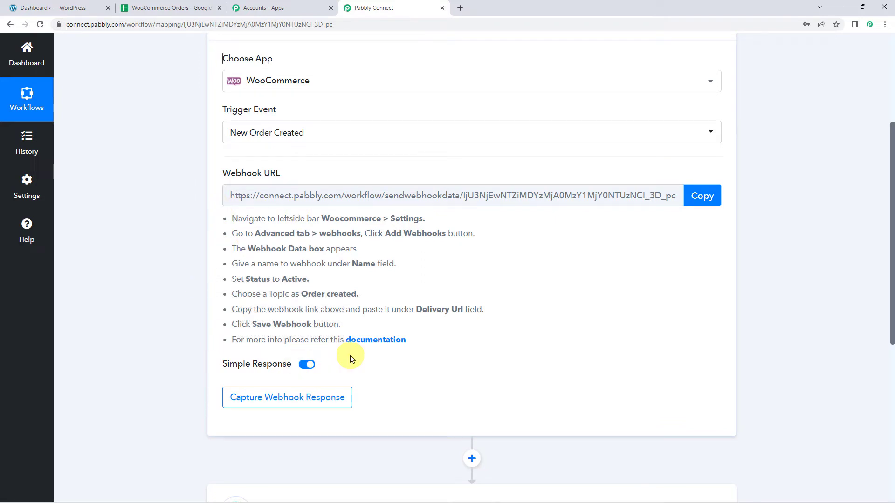
{"action": "left_click", "coordinate": [702, 196]}
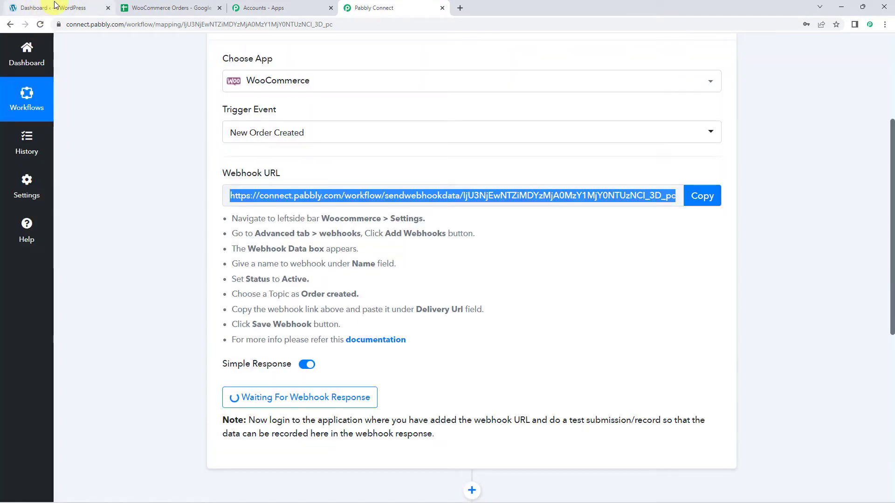
Step: Switch to the WordPress dashboard and add a new webhook in WooCommerce's advanced settings
{"action": "left_click", "coordinate": [54, 7]}
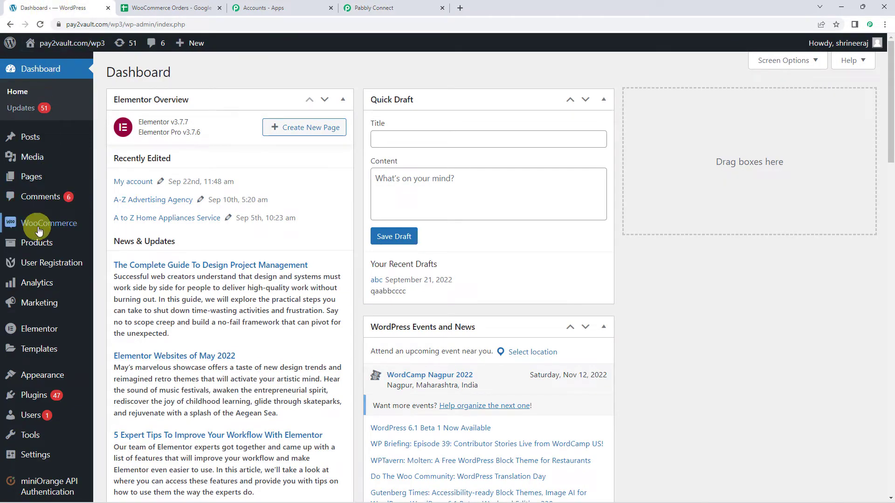
{"action": "mouse_move", "coordinate": [39, 231]}
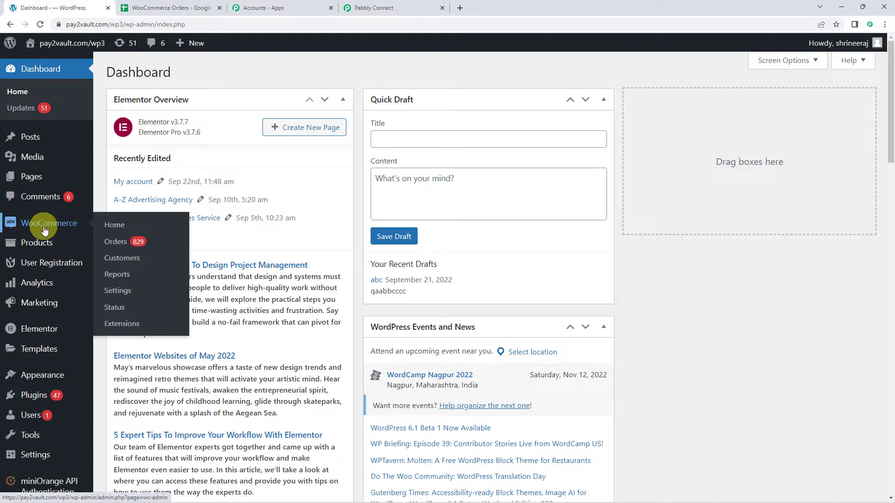
{"action": "left_click", "coordinate": [122, 295]}
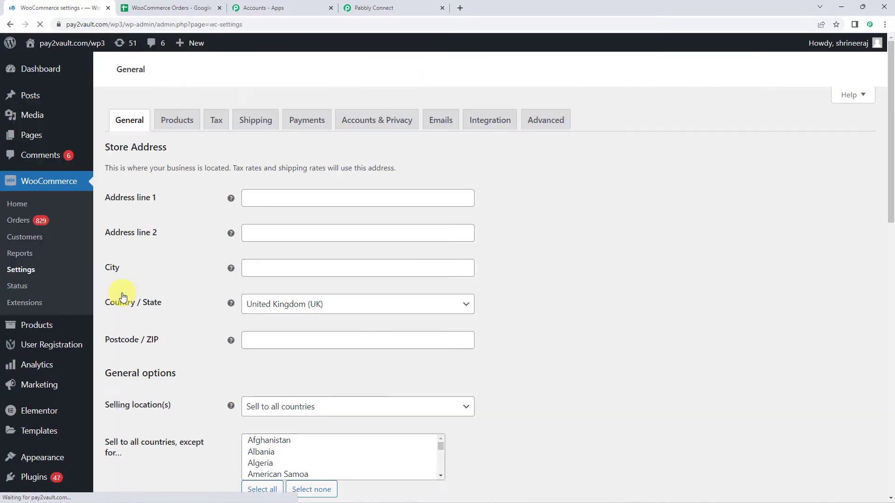
{"action": "left_click", "coordinate": [556, 124]}
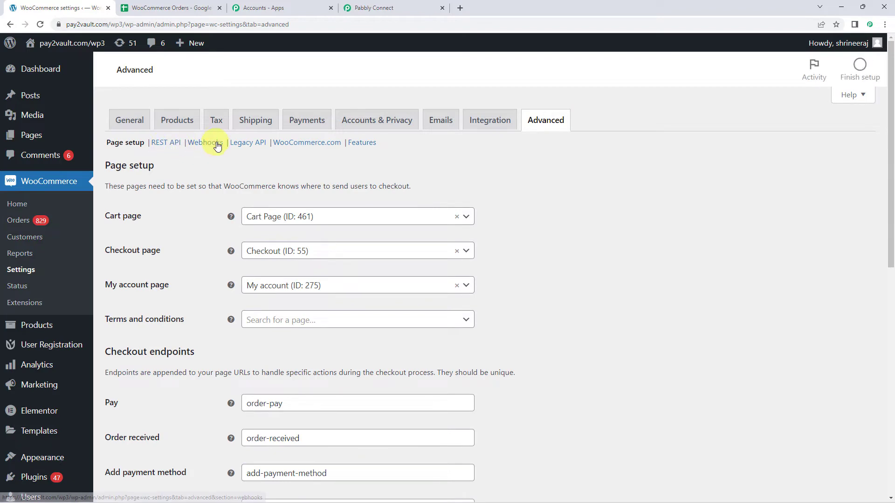
{"action": "left_click", "coordinate": [211, 147]}
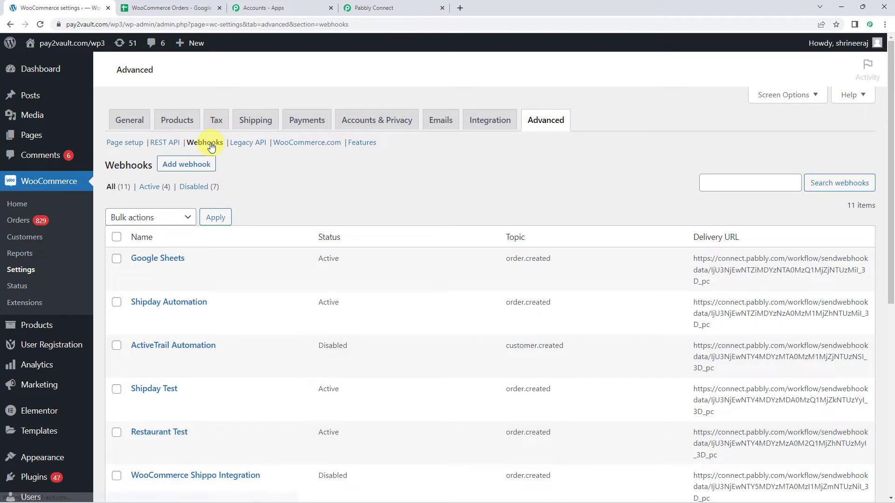
{"action": "left_click", "coordinate": [191, 169]}
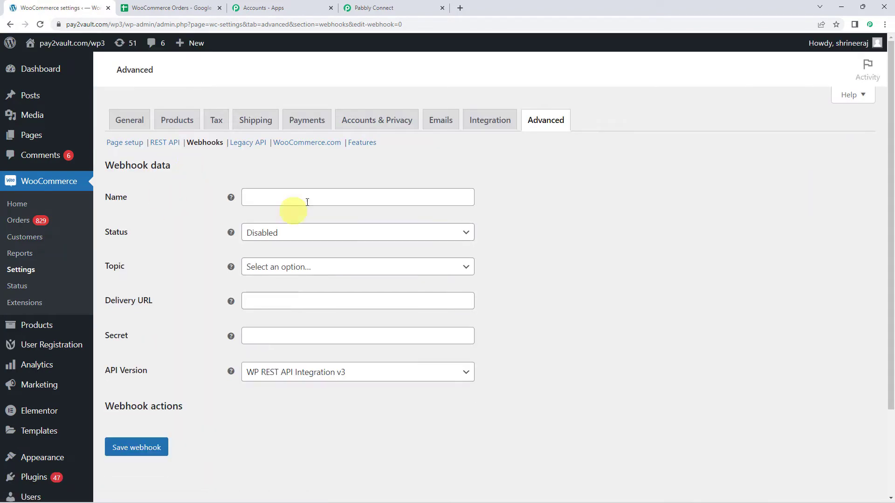
Step: Name the webhook "Google Sheets Integration" and set its status to Active
{"action": "left_click", "coordinate": [266, 195]}
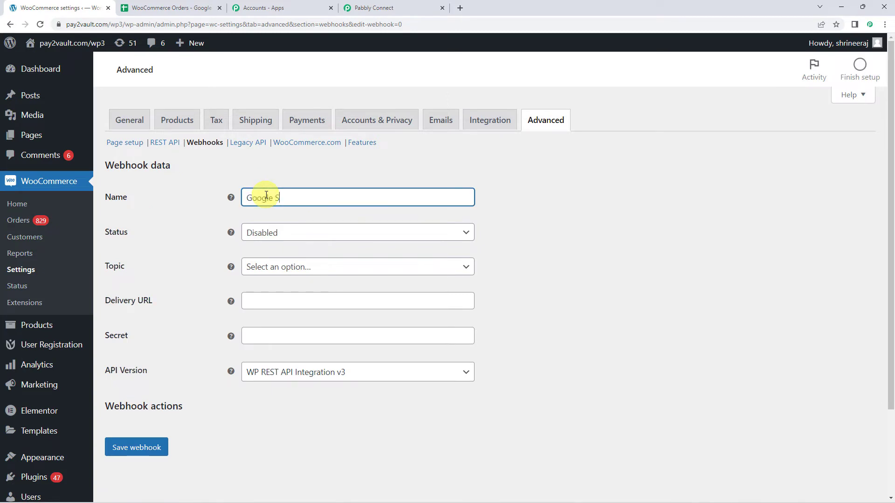
{"action": "type", "text": "Google Sheets Integration"}
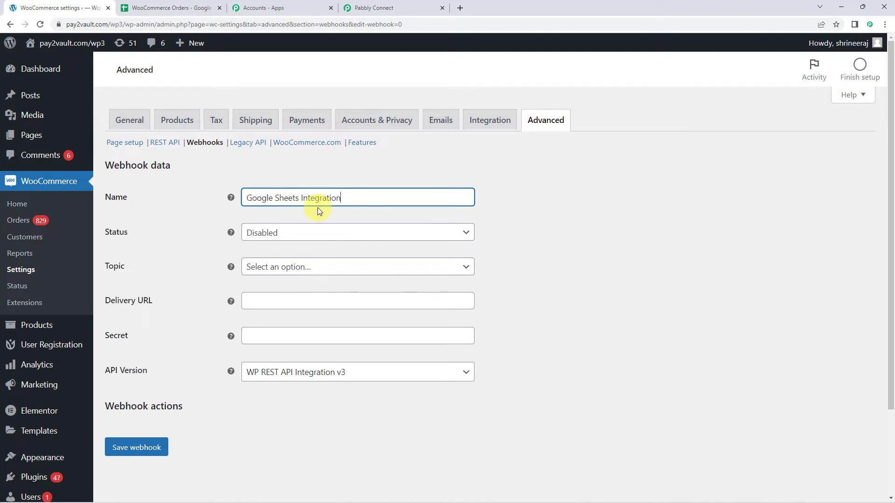
{"action": "left_click", "coordinate": [411, 238]}
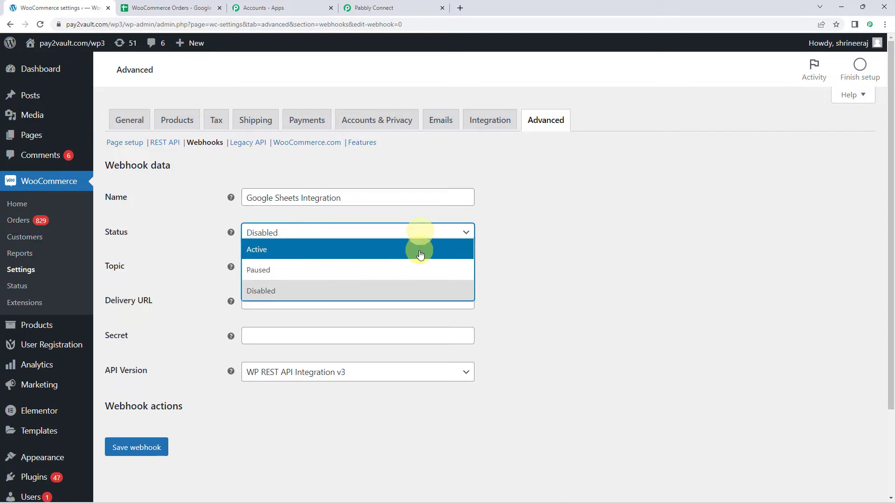
{"action": "left_click", "coordinate": [419, 248]}
Step: Set the webhook's topic to Order created
{"action": "left_click", "coordinate": [416, 271]}
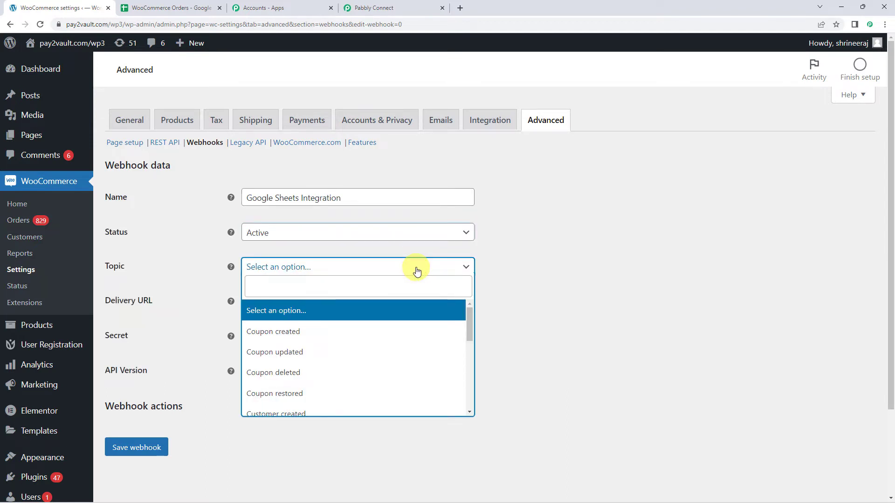
{"action": "left_click", "coordinate": [423, 282]}
{"action": "type", "text": "order"}
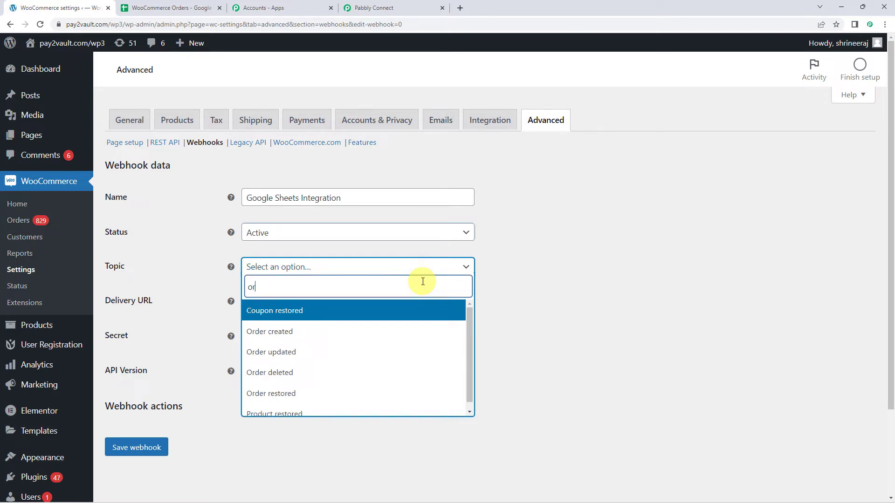
{"action": "left_click", "coordinate": [416, 308]}
Step: Paste the copied webhook URL as the delivery URL and save the webhook with API version WP REST API Integration v3
{"action": "left_click", "coordinate": [396, 301]}
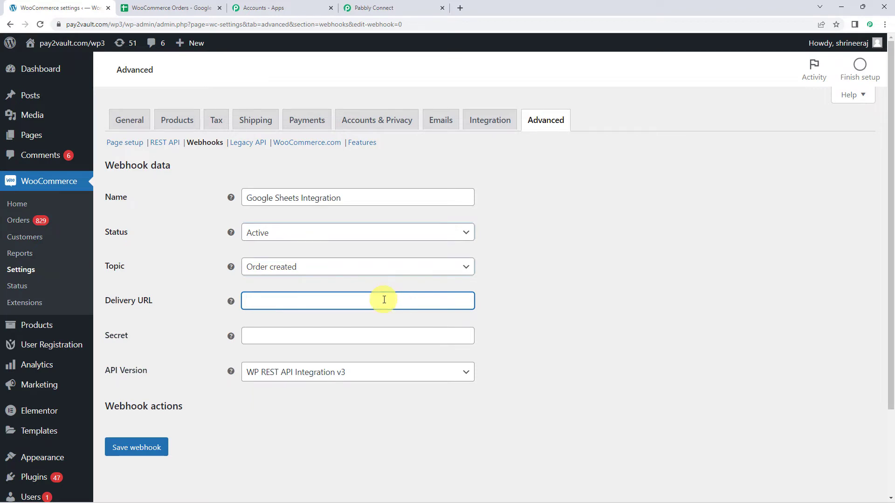
{"action": "right_click", "coordinate": [384, 300]}
{"action": "left_click", "coordinate": [406, 373]}
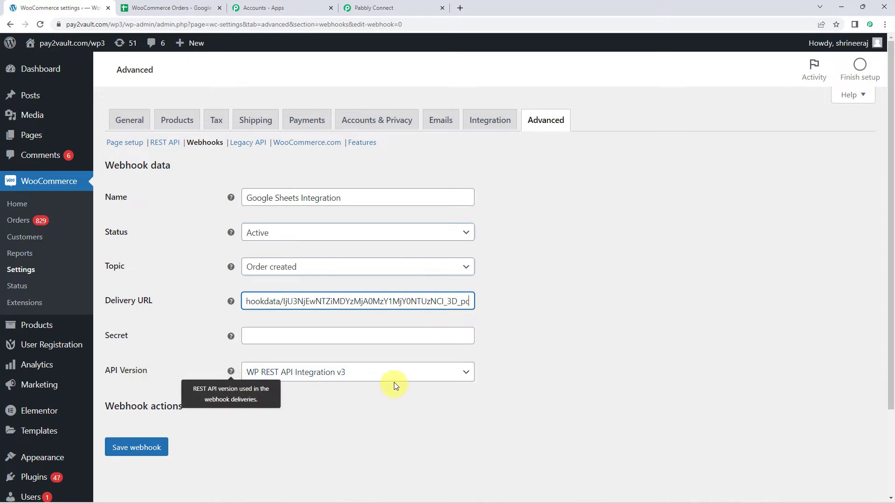
{"action": "left_click", "coordinate": [393, 379]}
{"action": "left_click", "coordinate": [354, 387]}
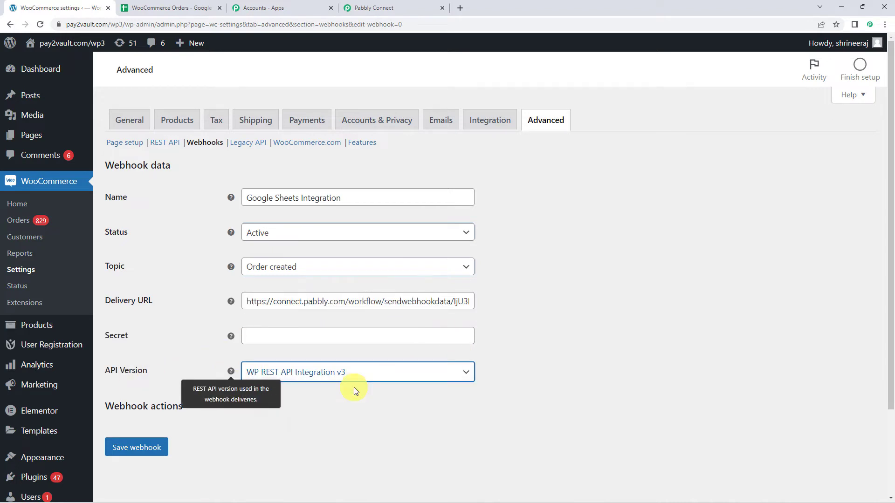
{"action": "left_click", "coordinate": [125, 448]}
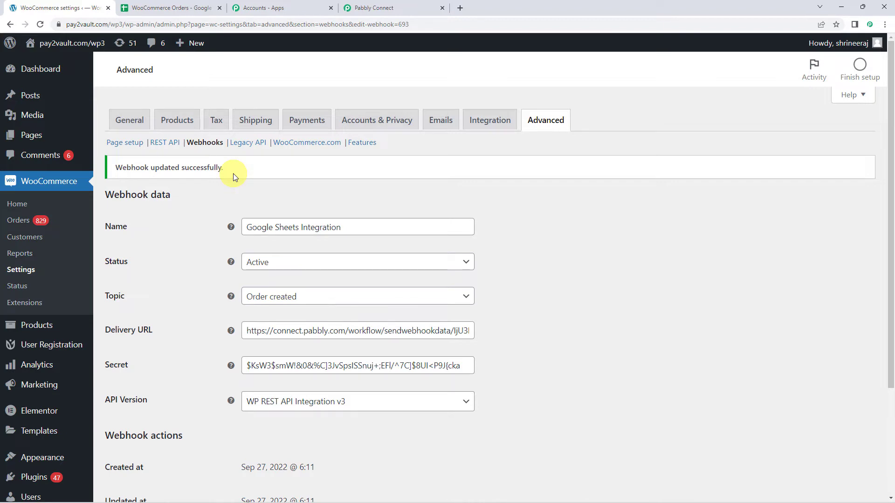
Step: Switch to Pabbly Connect, turn off Simple Response for the WooCommerce trigger and start re-capturing the webhook response
{"action": "left_click", "coordinate": [399, 8]}
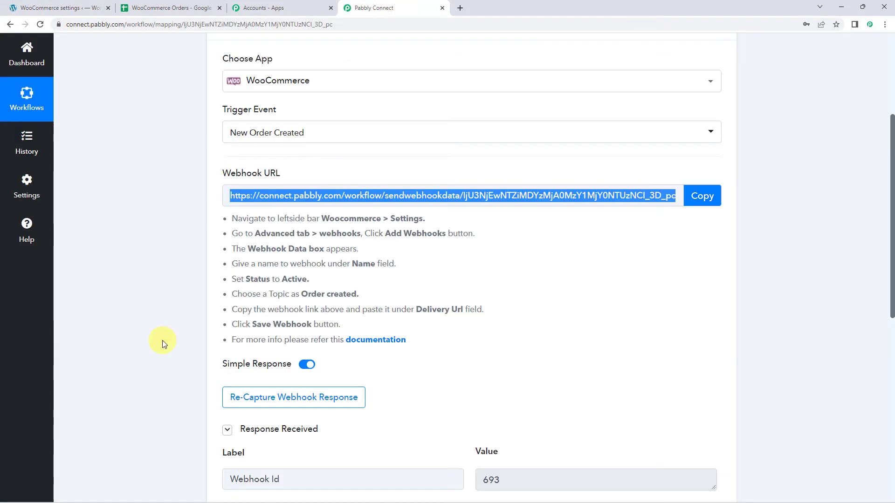
{"action": "scroll", "coordinate": [164, 340], "scroll_direction": "down", "scroll_amount": 2}
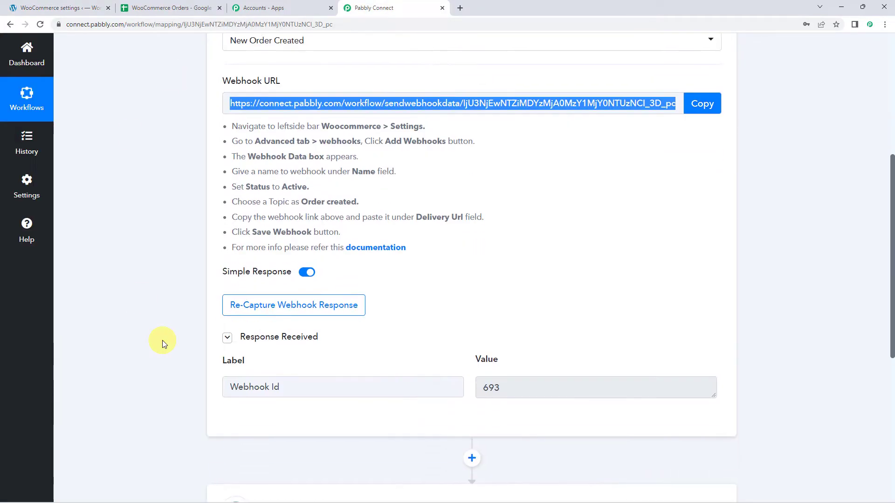
{"action": "left_click", "coordinate": [509, 386]}
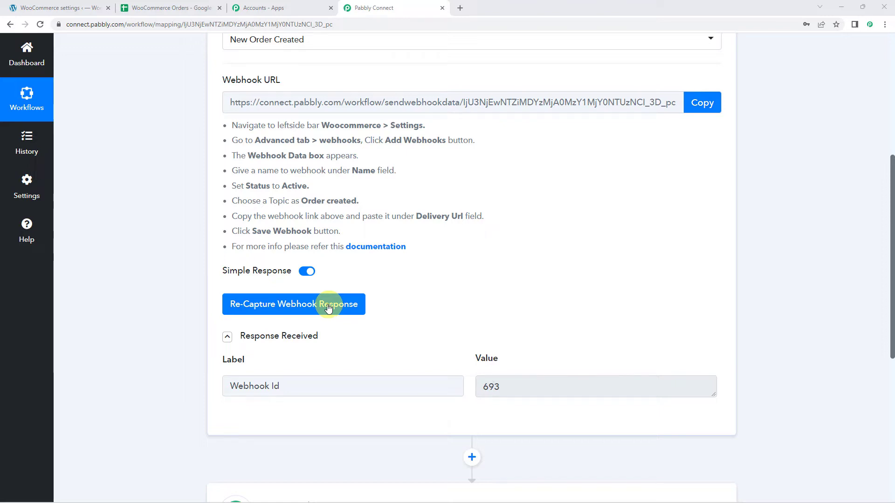
{"action": "left_click", "coordinate": [303, 274]}
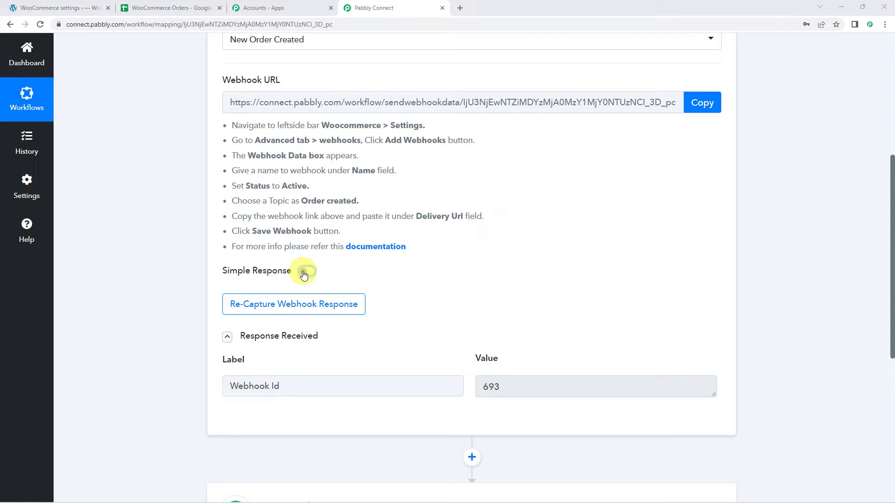
{"action": "left_click", "coordinate": [300, 313]}
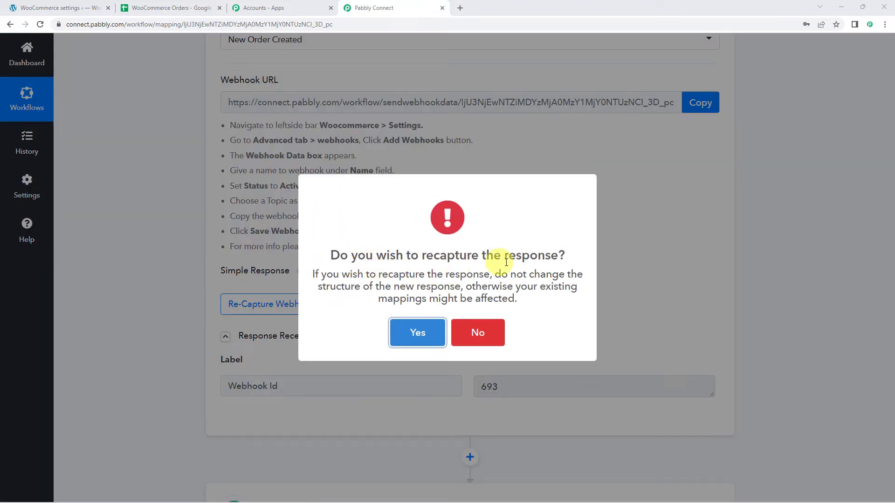
{"action": "left_click", "coordinate": [437, 335]}
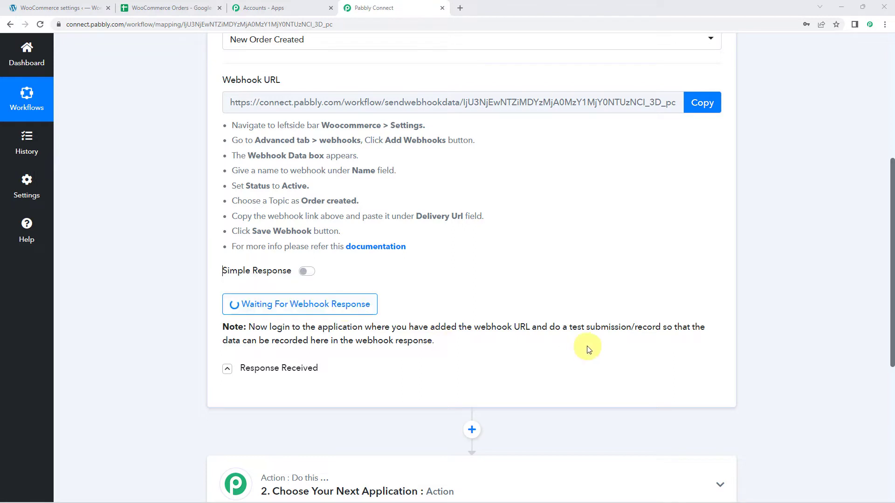
{"action": "left_click_drag", "start_coordinate": [541, 327], "coordinate": [719, 337]}
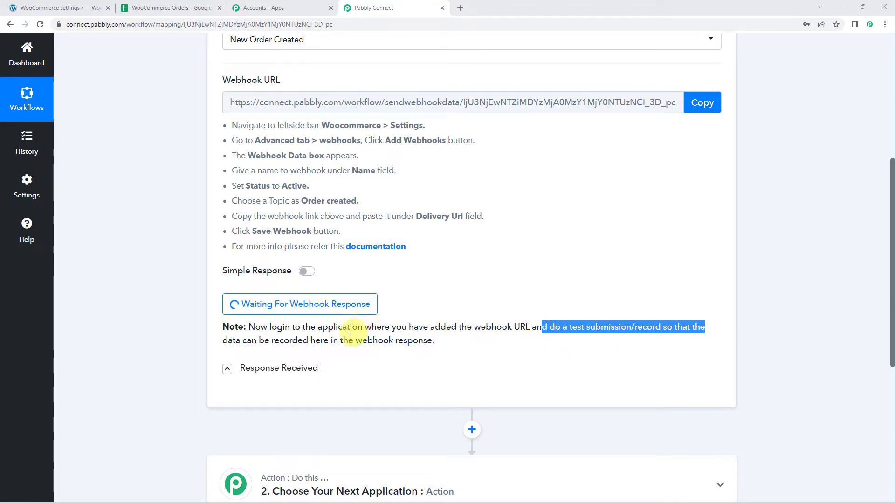
Step: Switch to the WordPress dashboard and open the store's shop page in a new tab
{"action": "left_click", "coordinate": [63, 7]}
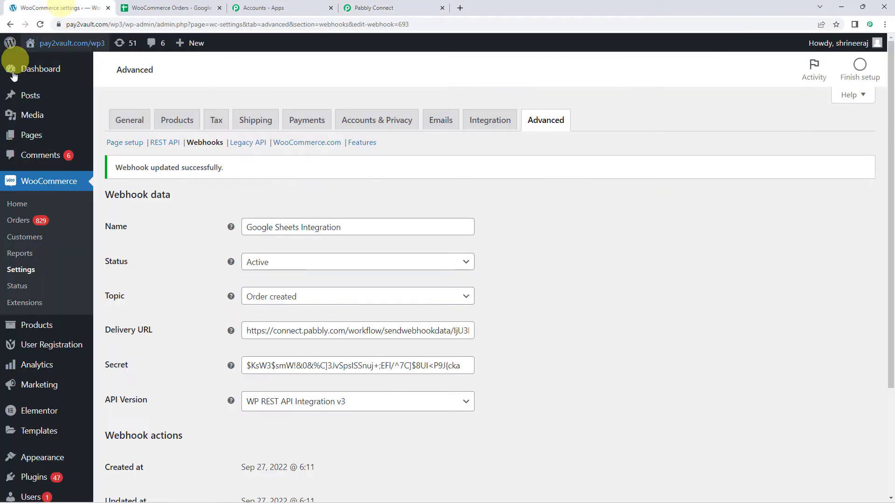
{"action": "mouse_move", "coordinate": [28, 44]}
{"action": "right_click", "coordinate": [50, 81]}
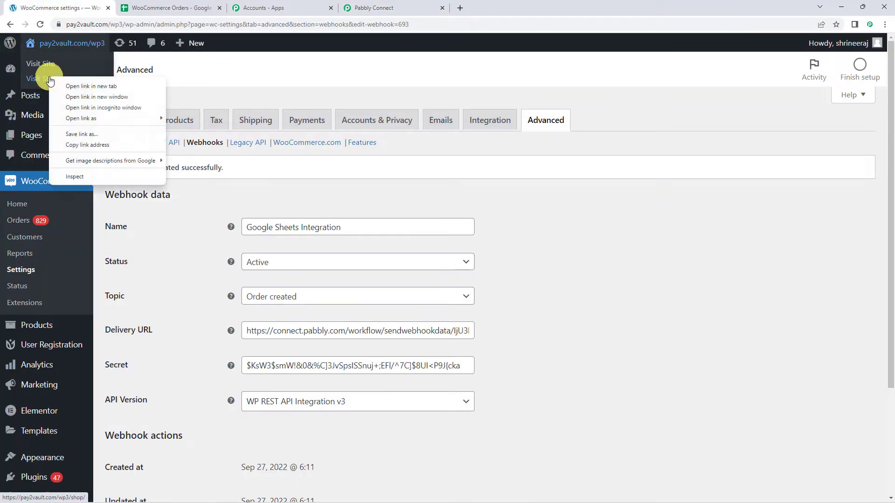
{"action": "left_click", "coordinate": [51, 86]}
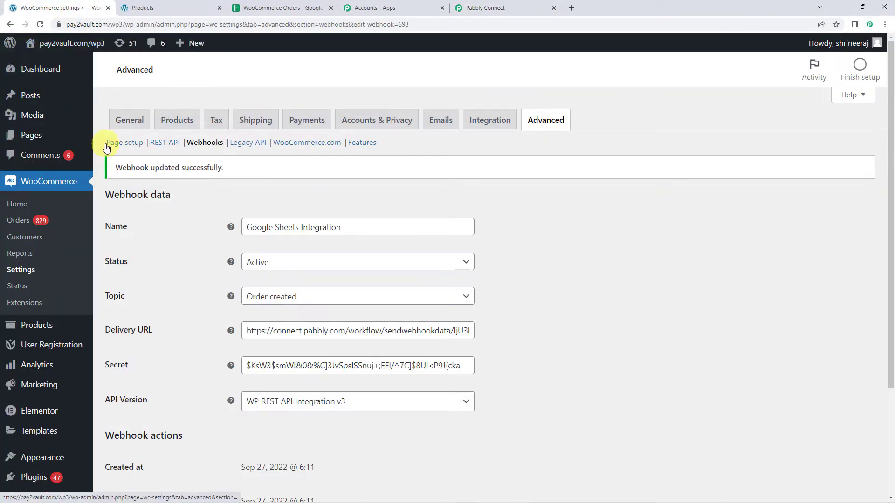
{"action": "left_click", "coordinate": [149, 8]}
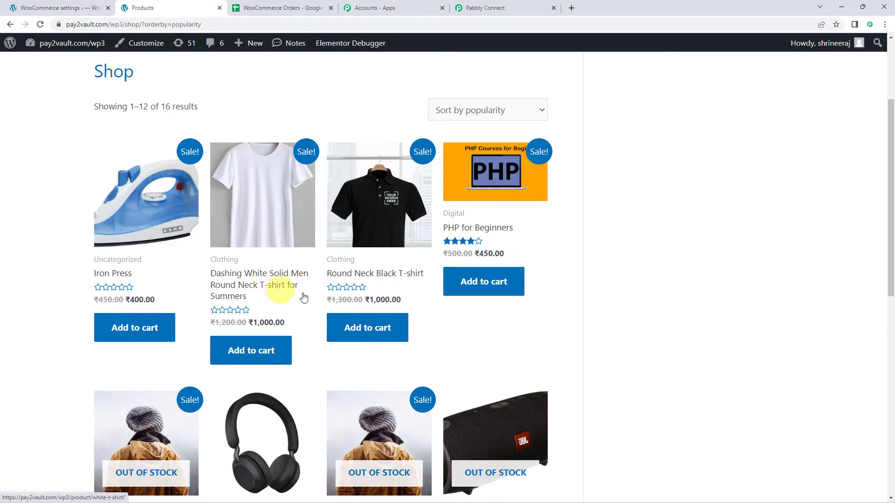
Step: Add the Dashing White Solid Men Round Neck T-shirt for Summers and Round Neck Black T-shirt to the cart and proceed to checkout
{"action": "left_click", "coordinate": [251, 350]}
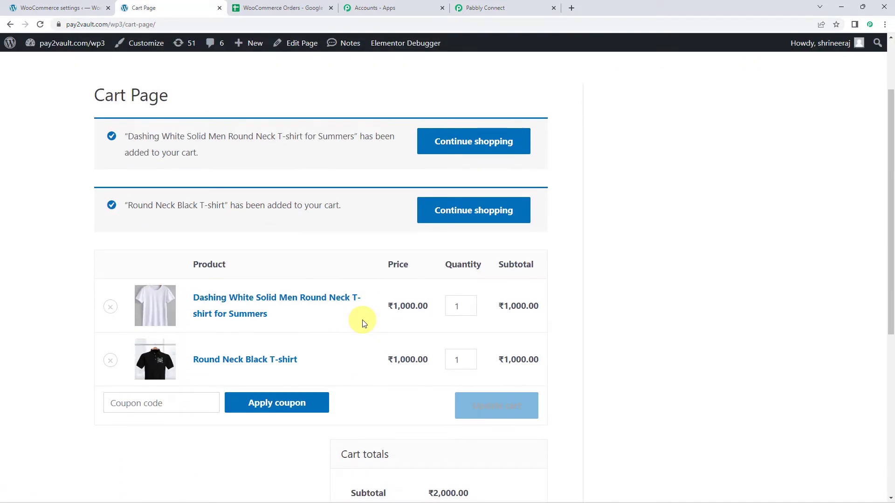
{"action": "scroll", "coordinate": [359, 320], "scroll_direction": "down", "scroll_amount": 1}
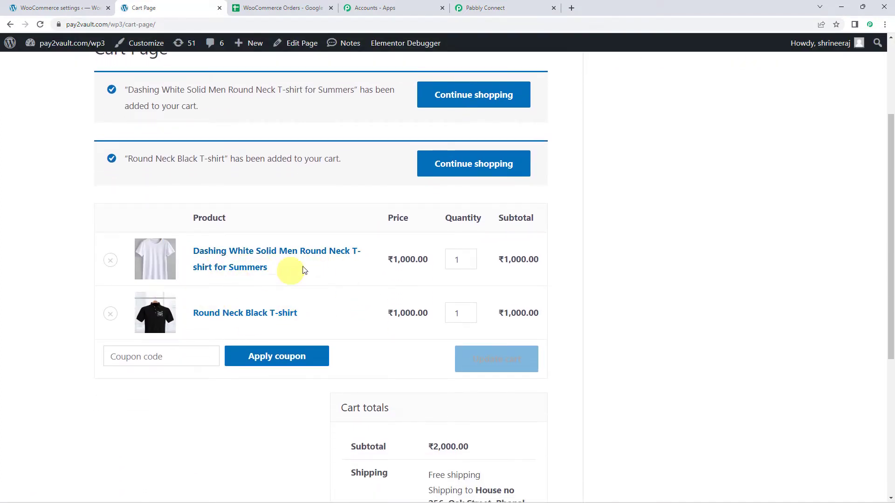
{"action": "scroll", "coordinate": [251, 315], "scroll_direction": "down", "scroll_amount": 3}
{"action": "scroll", "coordinate": [252, 315], "scroll_direction": "down", "scroll_amount": 1}
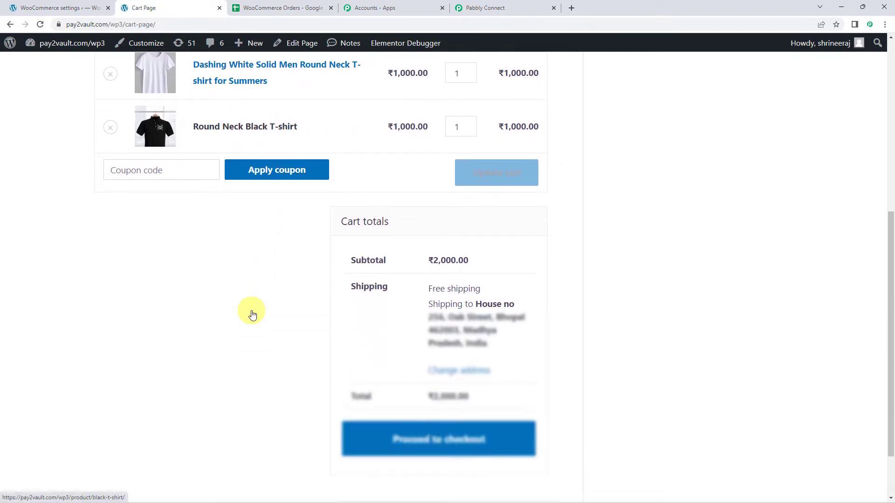
{"action": "scroll", "coordinate": [464, 326], "scroll_direction": "up", "scroll_amount": 2}
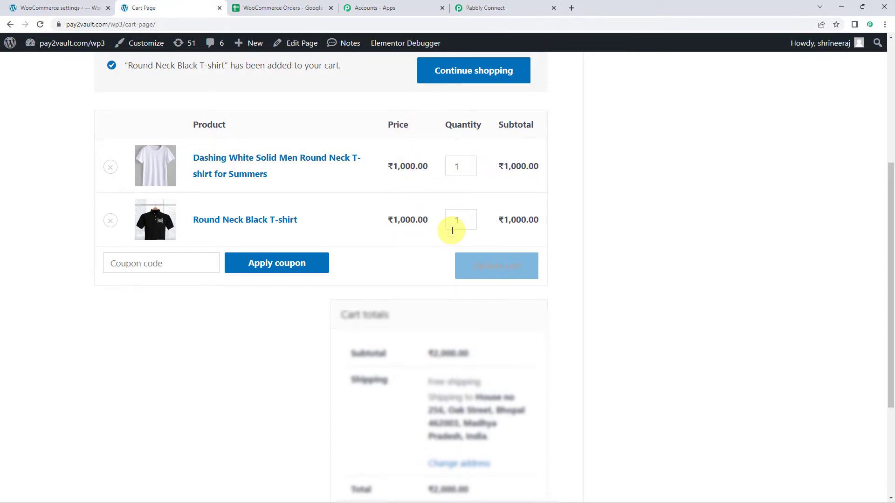
{"action": "scroll", "coordinate": [291, 403], "scroll_direction": "down", "scroll_amount": 3}
{"action": "left_click", "coordinate": [440, 394]}
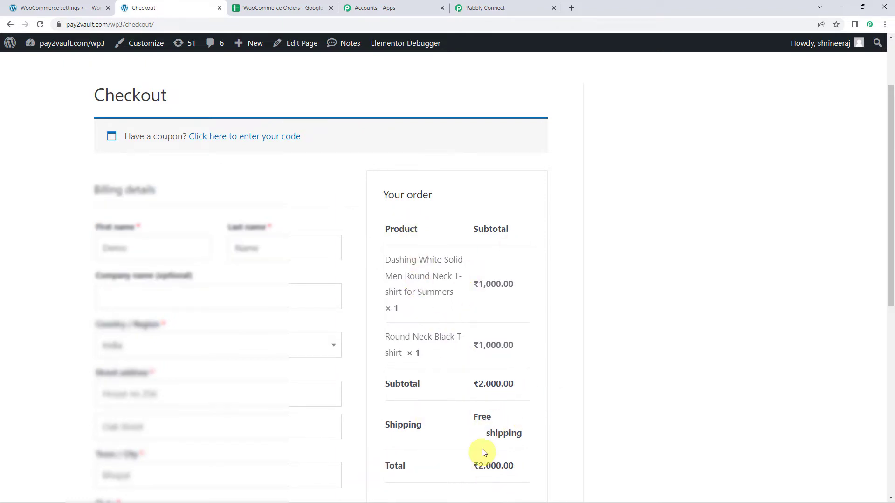
Step: Check the prefilled billing details and place the test order with cash on delivery
{"action": "scroll", "coordinate": [424, 310], "scroll_direction": "down", "scroll_amount": 1}
{"action": "scroll", "coordinate": [423, 310], "scroll_direction": "down", "scroll_amount": 5}
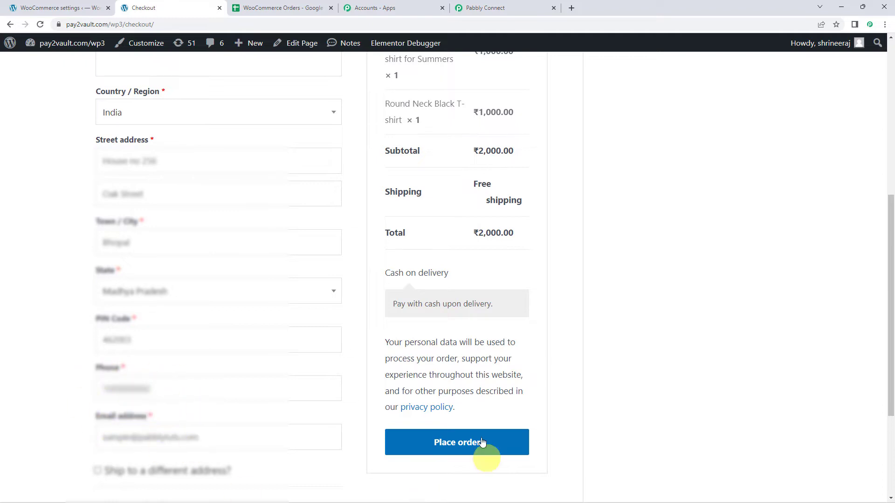
{"action": "left_click", "coordinate": [453, 443]}
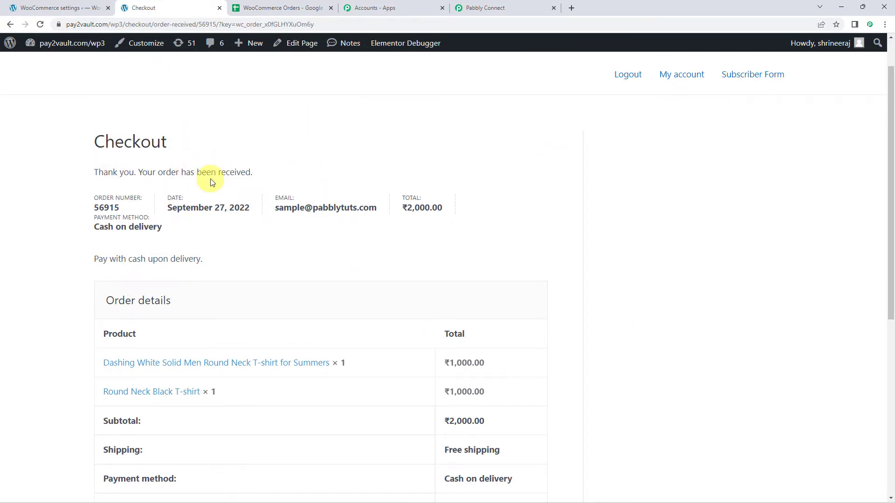
Step: Switch to Pabbly Connect and compare the captured order Id with the order number on the checkout confirmation page
{"action": "left_click", "coordinate": [509, 8]}
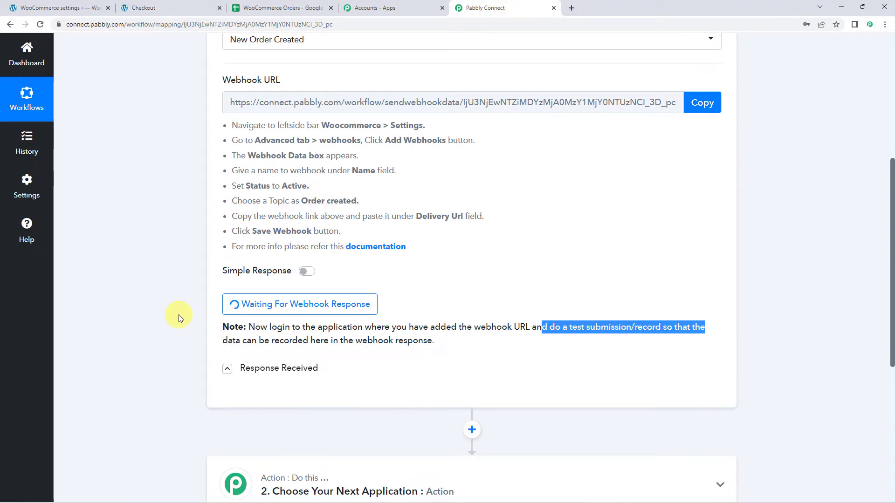
{"action": "scroll", "coordinate": [175, 315], "scroll_direction": "down", "scroll_amount": 6}
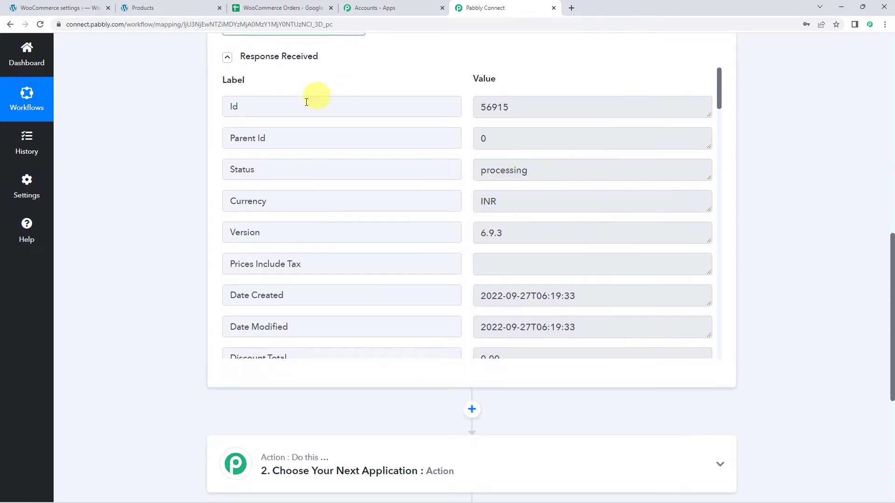
{"action": "left_click", "coordinate": [292, 107]}
{"action": "left_click", "coordinate": [525, 107]}
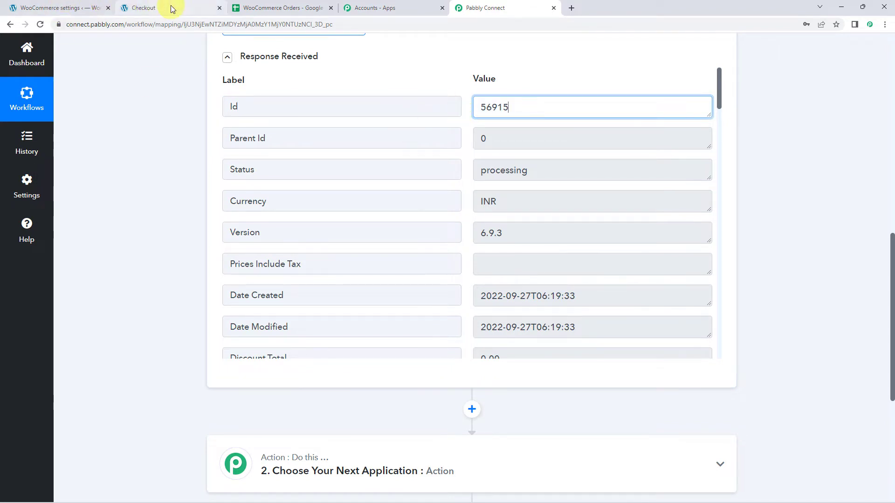
{"action": "left_click", "coordinate": [170, 8]}
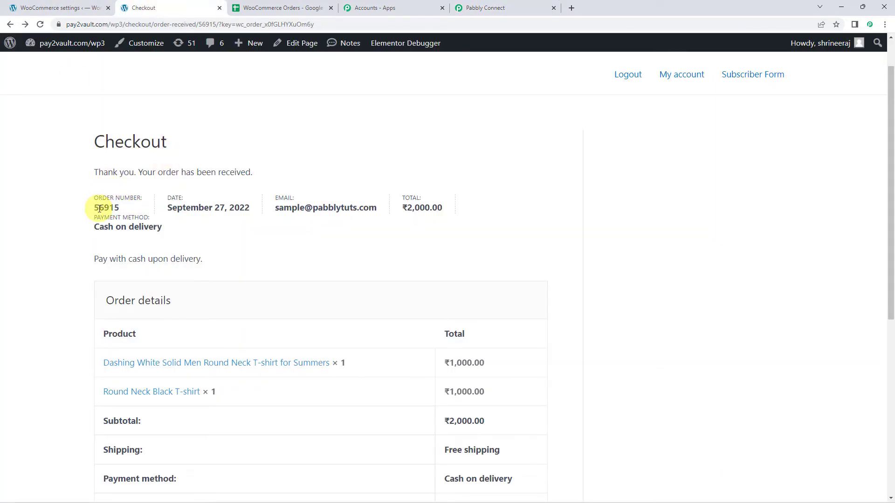
{"action": "left_click", "coordinate": [480, 7]}
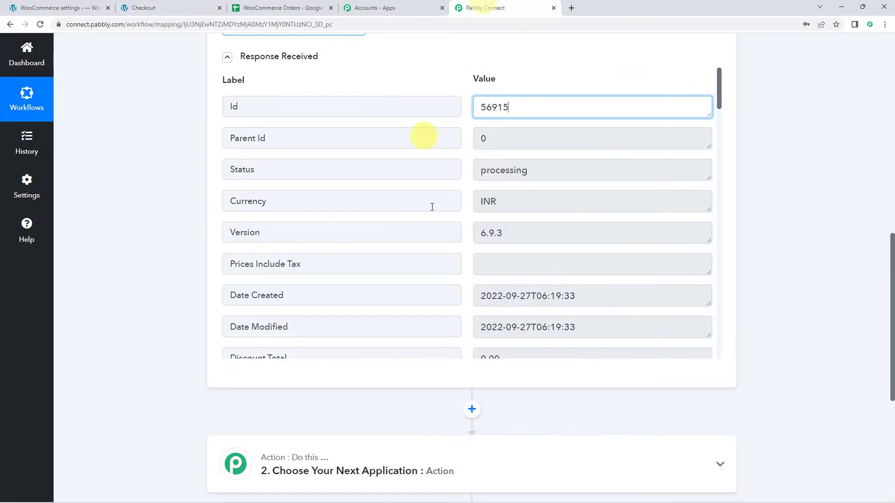
Step: Examine the order status, currency and creation date in the captured webhook response
{"action": "scroll", "coordinate": [473, 215], "scroll_direction": "down", "scroll_amount": 1}
{"action": "left_click", "coordinate": [305, 127]}
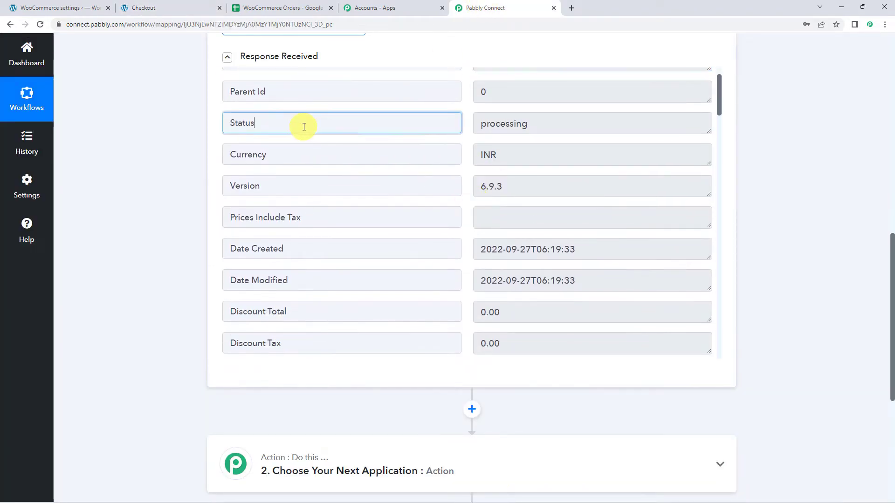
{"action": "left_click", "coordinate": [541, 119]}
{"action": "left_click", "coordinate": [513, 156]}
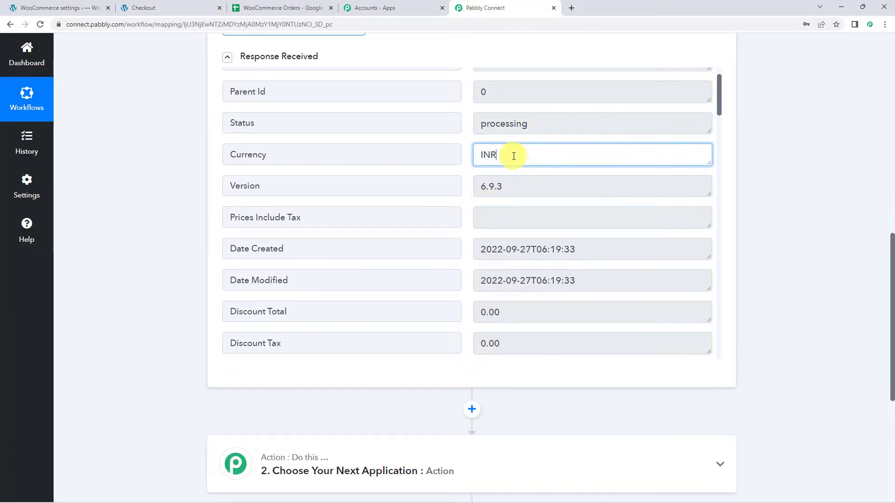
{"action": "left_click", "coordinate": [595, 243]}
{"action": "scroll", "coordinate": [595, 238], "scroll_direction": "up", "scroll_amount": 1}
{"action": "scroll", "coordinate": [590, 241], "scroll_direction": "down", "scroll_amount": 1}
{"action": "scroll", "coordinate": [619, 253], "scroll_direction": "down", "scroll_amount": 1}
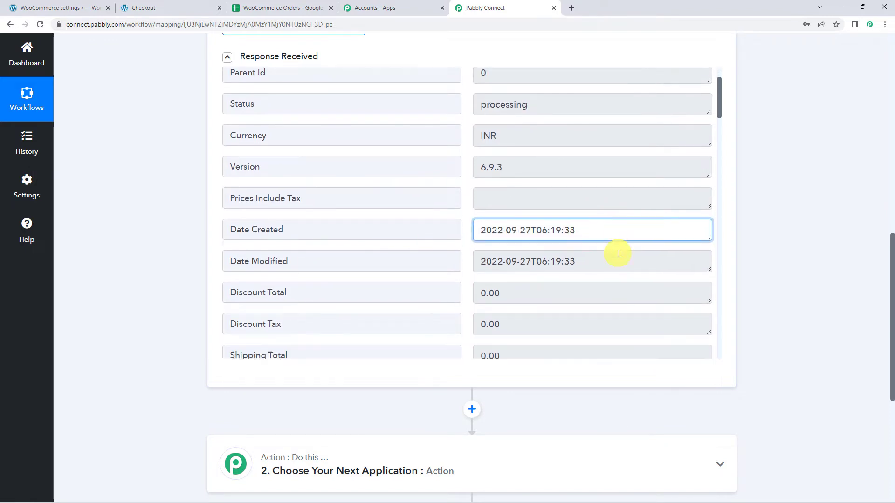
Step: Examine the order total, customer ID, billing details and payment method in the captured response
{"action": "scroll", "coordinate": [619, 254], "scroll_direction": "down", "scroll_amount": 6}
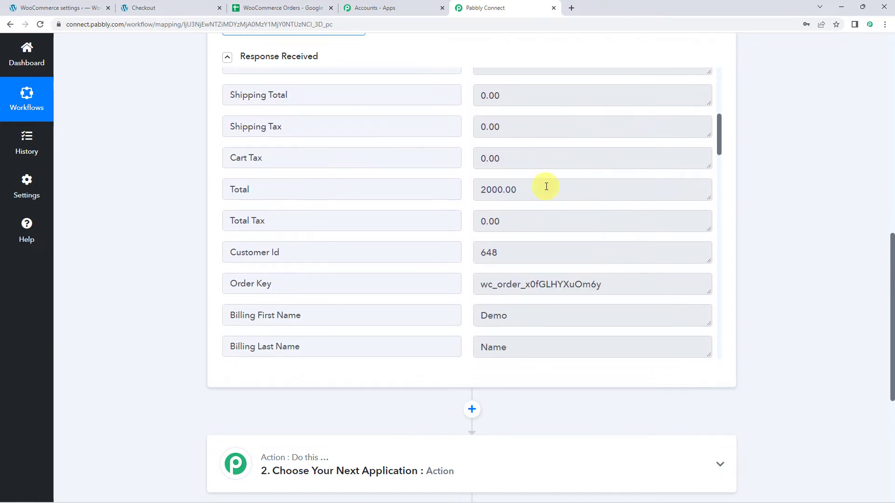
{"action": "left_click", "coordinate": [546, 186]}
{"action": "scroll", "coordinate": [546, 186], "scroll_direction": "down", "scroll_amount": 4}
{"action": "scroll", "coordinate": [546, 186], "scroll_direction": "up", "scroll_amount": 2}
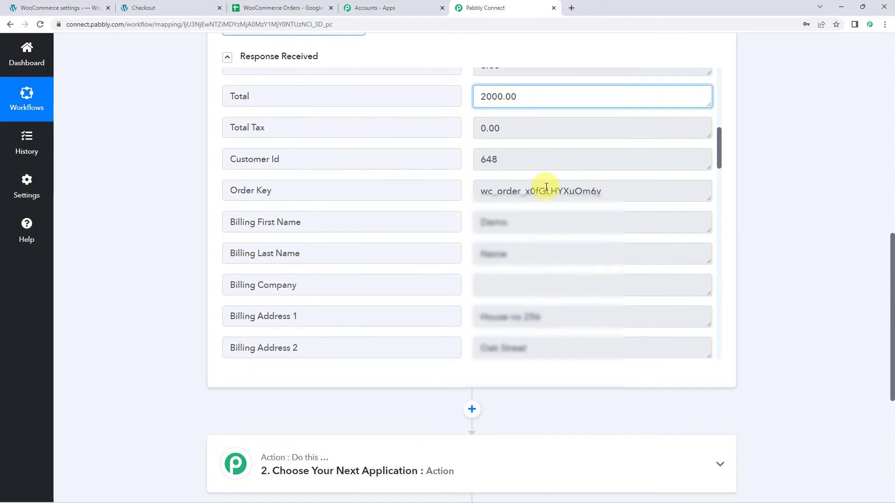
{"action": "left_click", "coordinate": [543, 163]}
{"action": "scroll", "coordinate": [543, 253], "scroll_direction": "down", "scroll_amount": 4}
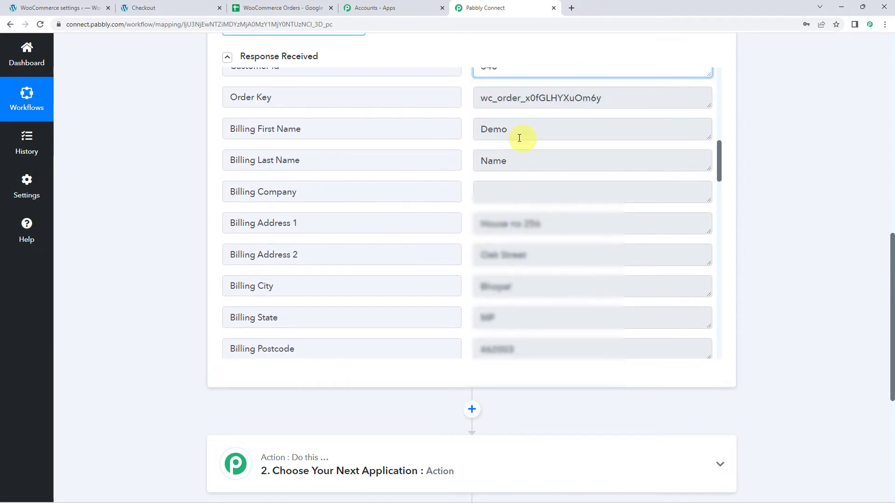
{"action": "scroll", "coordinate": [470, 283], "scroll_direction": "down", "scroll_amount": 15}
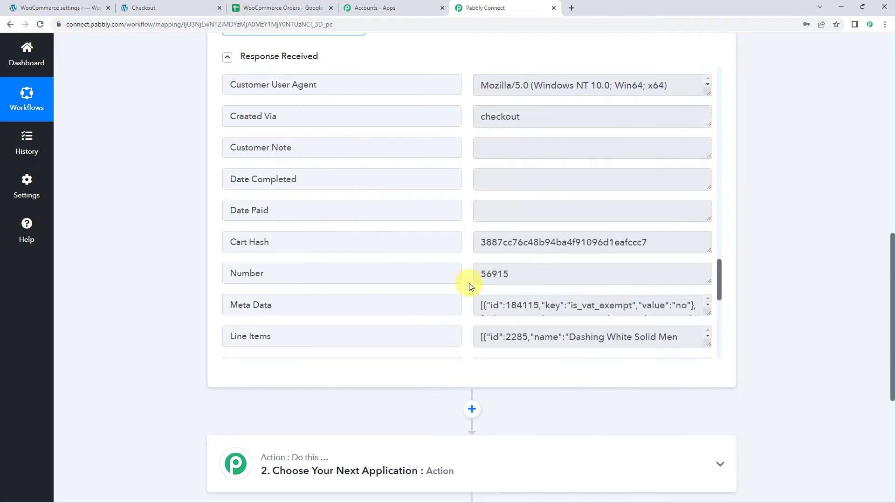
{"action": "scroll", "coordinate": [469, 284], "scroll_direction": "up", "scroll_amount": 4}
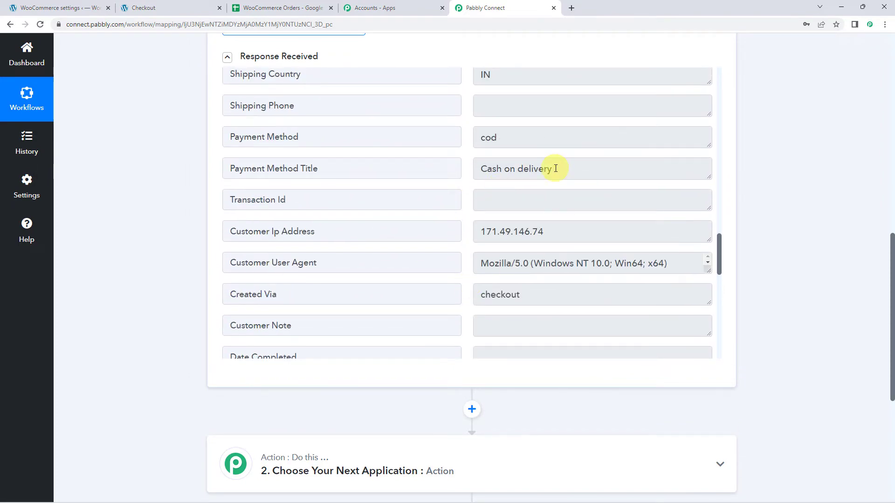
Step: Enlarge the Line Items value in the captured response and examine the first product's name
{"action": "scroll", "coordinate": [553, 168], "scroll_direction": "down", "scroll_amount": 10}
{"action": "scroll", "coordinate": [533, 188], "scroll_direction": "up", "scroll_amount": 3}
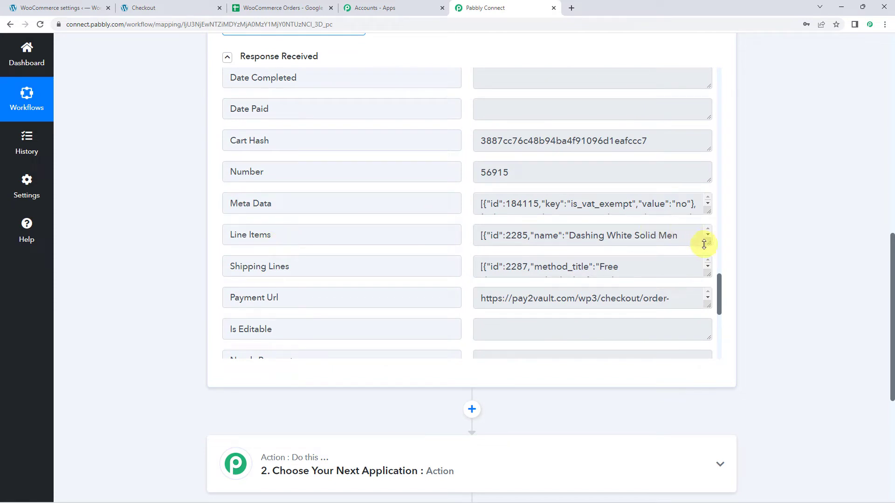
{"action": "left_click_drag", "start_coordinate": [707, 242], "coordinate": [705, 357]}
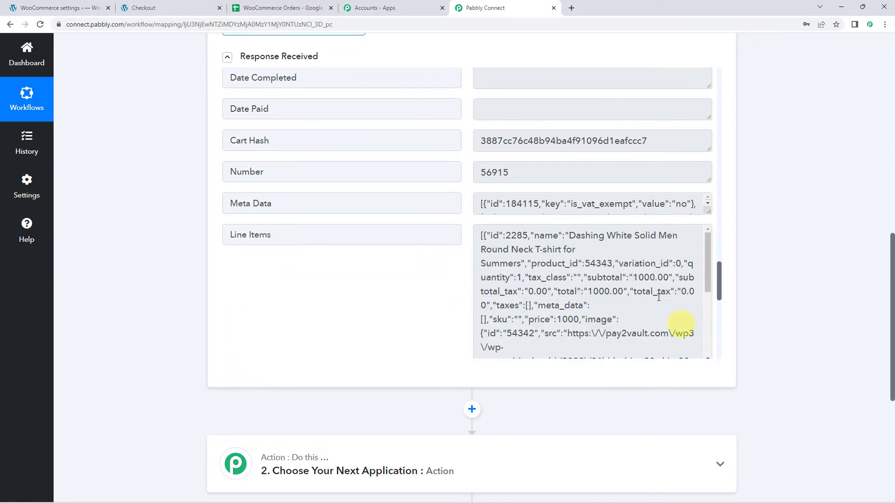
{"action": "scroll", "coordinate": [513, 222], "scroll_direction": "down", "scroll_amount": 1}
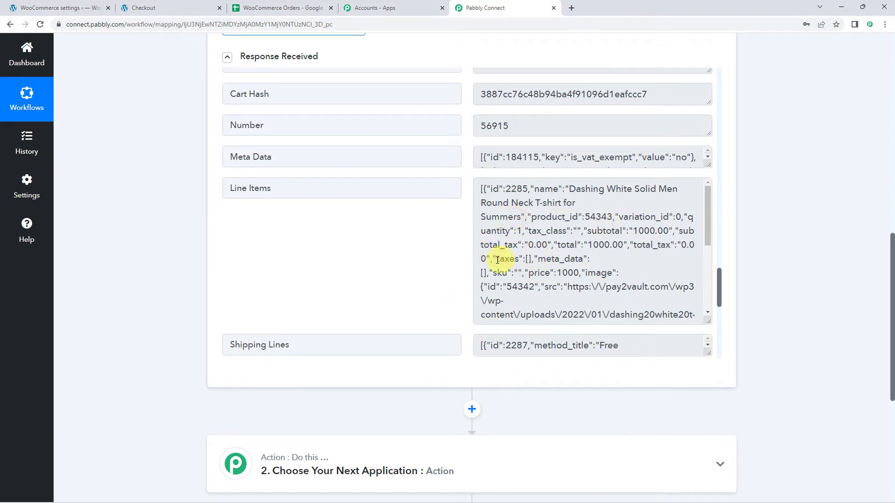
{"action": "left_click_drag", "start_coordinate": [570, 189], "coordinate": [672, 198]}
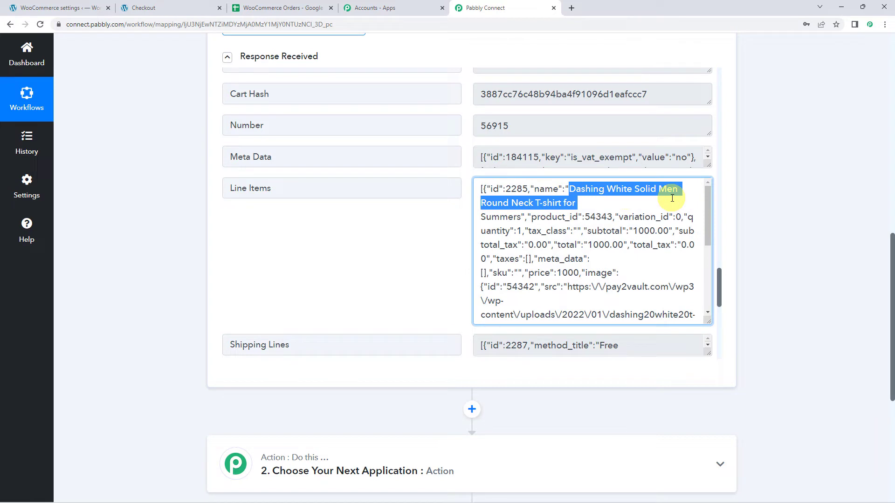
Step: Look through the rest of the Line Items value and choose Data Transformer as the app for the workflow's second step
{"action": "scroll", "coordinate": [625, 231], "scroll_direction": "down", "scroll_amount": 1}
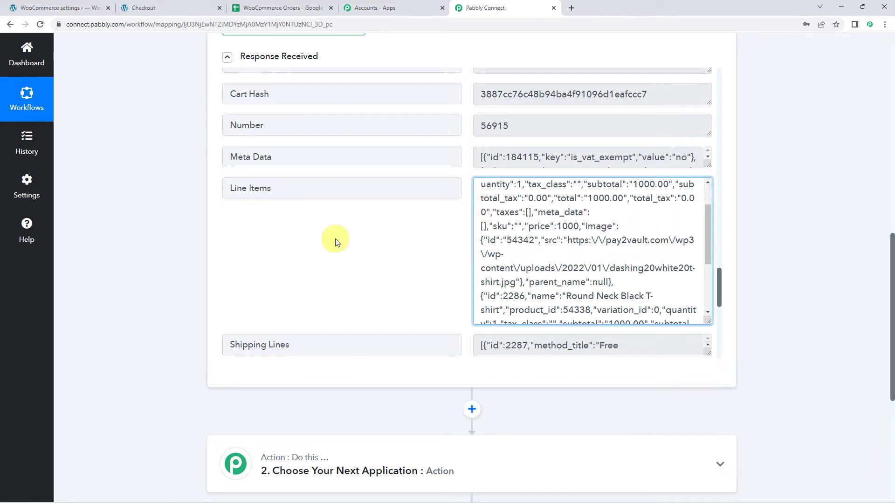
{"action": "scroll", "coordinate": [171, 231], "scroll_direction": "down", "scroll_amount": 5}
{"action": "left_click", "coordinate": [436, 240]}
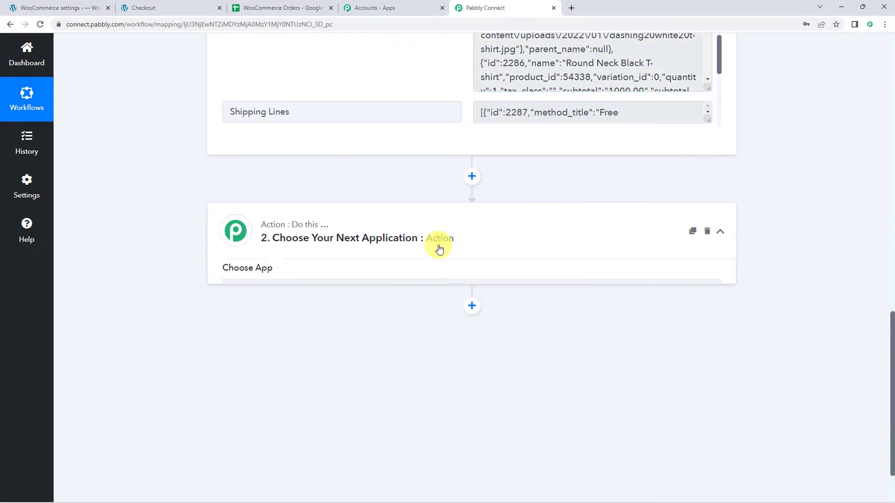
{"action": "type", "text": "data"}
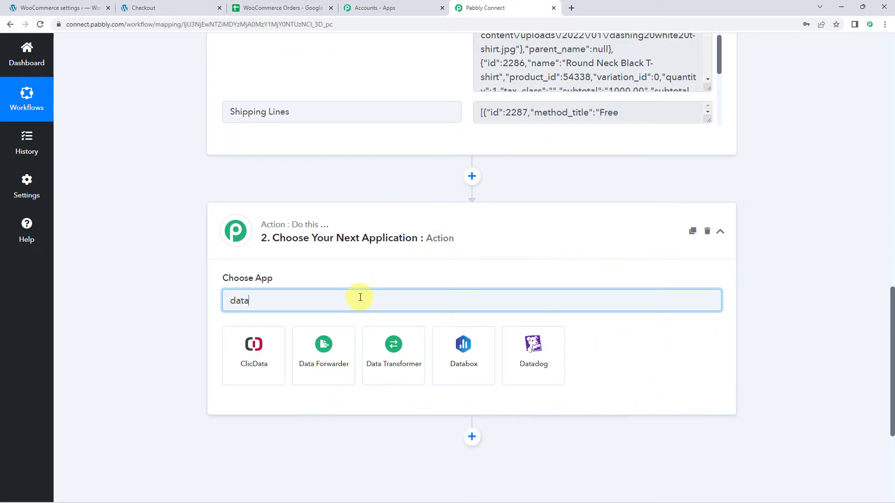
{"action": "left_click", "coordinate": [391, 350]}
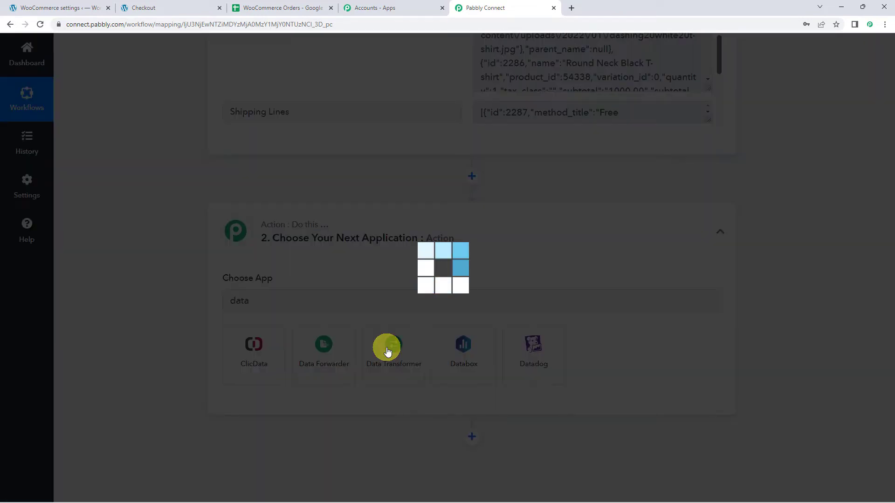
Step: Set the Data Transformer action event to Line Itemizer and connect it
{"action": "scroll", "coordinate": [387, 350], "scroll_direction": "down", "scroll_amount": 2}
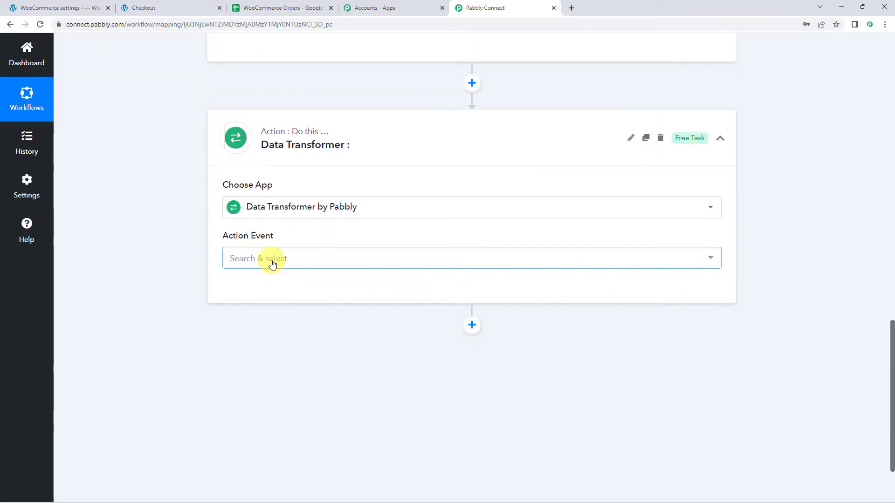
{"action": "left_click", "coordinate": [272, 262]}
{"action": "left_click", "coordinate": [295, 318]}
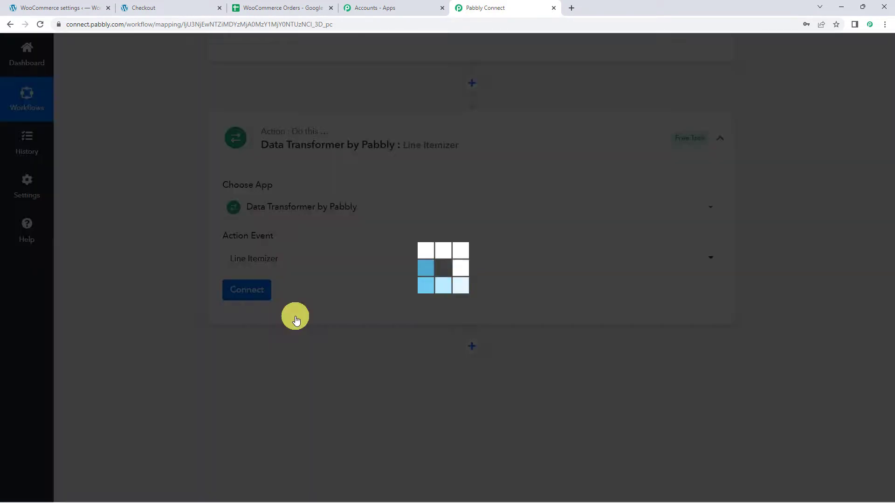
{"action": "left_click", "coordinate": [249, 290]}
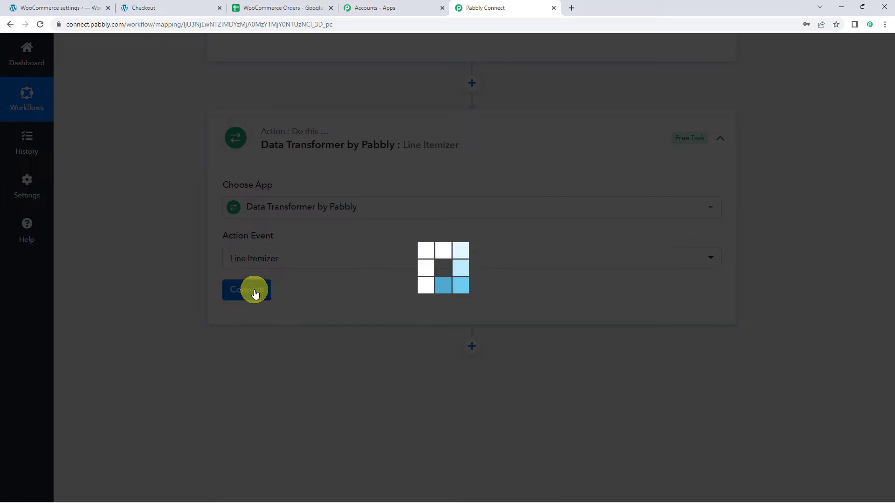
Step: Map the WooCommerce trigger's Line Items into the Line Items Array field, then save and send a test request
{"action": "scroll", "coordinate": [255, 292], "scroll_direction": "down", "scroll_amount": 2}
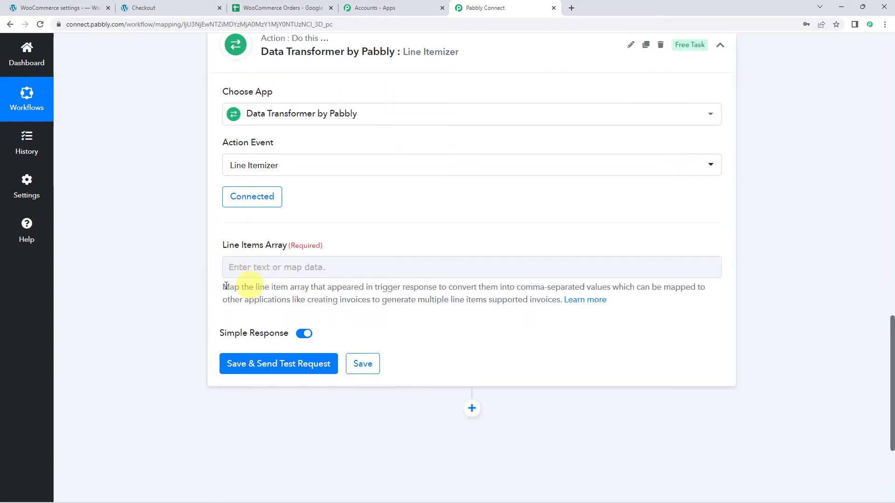
{"action": "scroll", "coordinate": [194, 278], "scroll_direction": "up", "scroll_amount": 10}
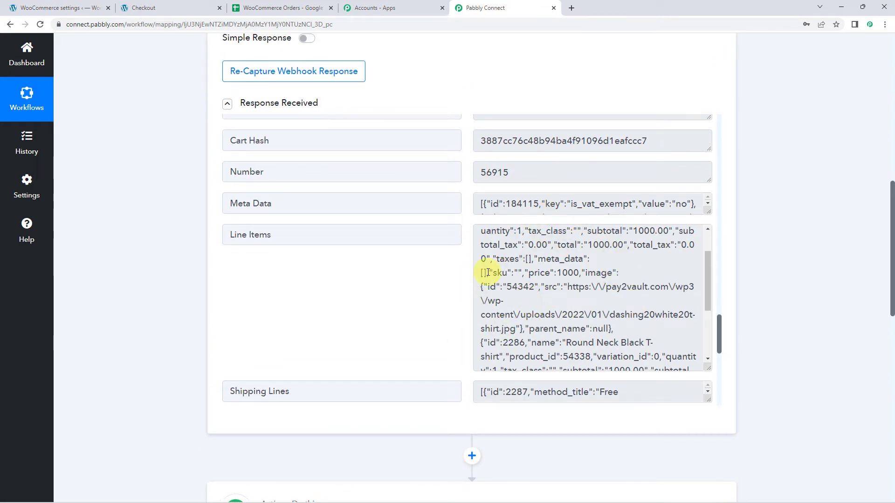
{"action": "scroll", "coordinate": [155, 270], "scroll_direction": "down", "scroll_amount": 10}
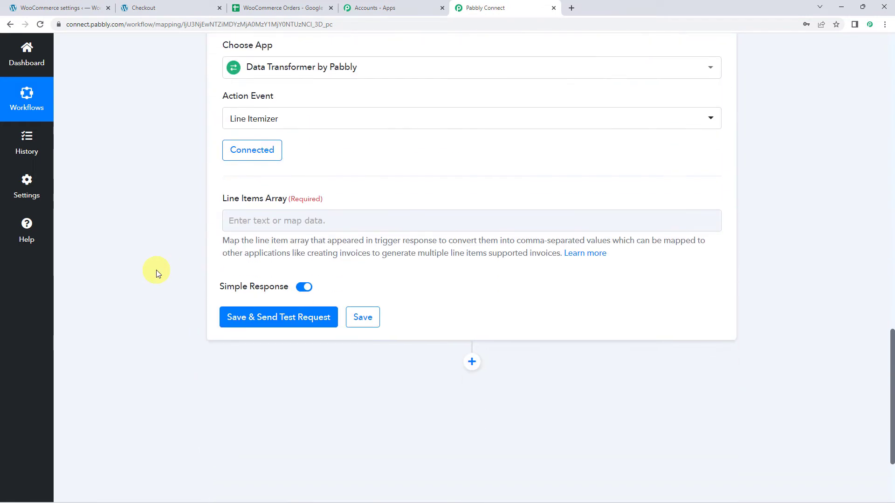
{"action": "left_click", "coordinate": [254, 223]}
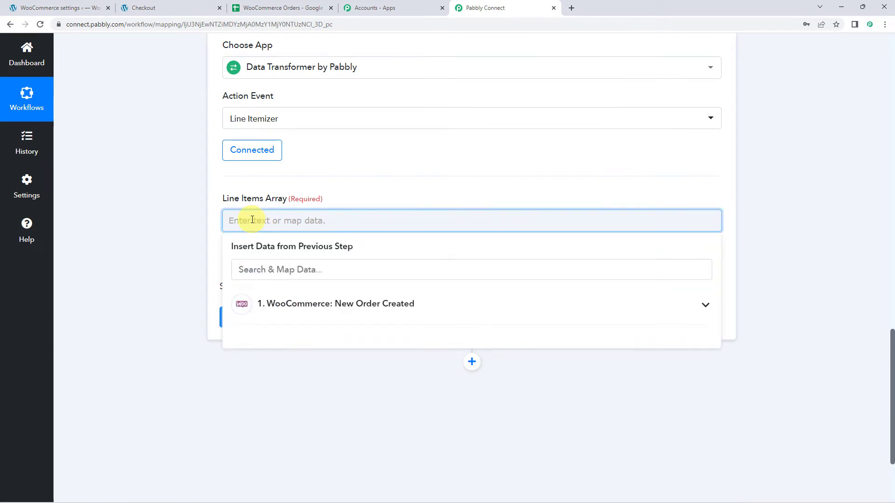
{"action": "left_click", "coordinate": [292, 308]}
{"action": "type", "text": "line"}
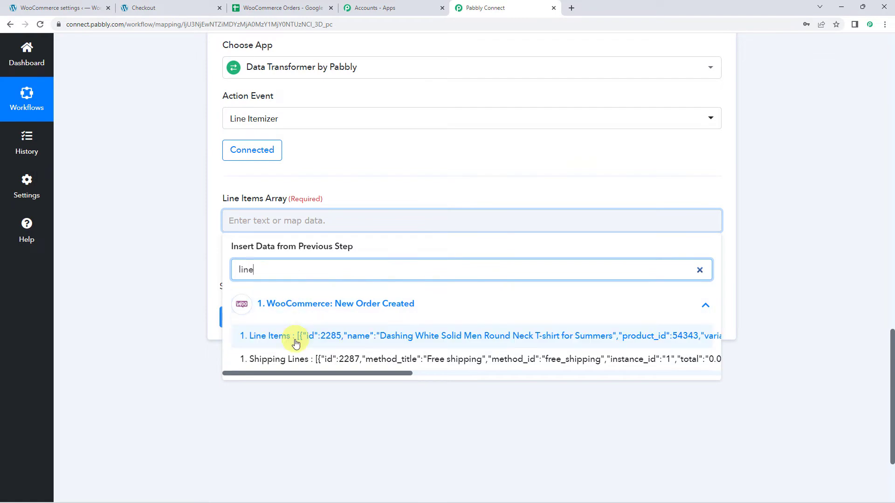
{"action": "left_click", "coordinate": [298, 336]}
{"action": "left_click", "coordinate": [179, 282]}
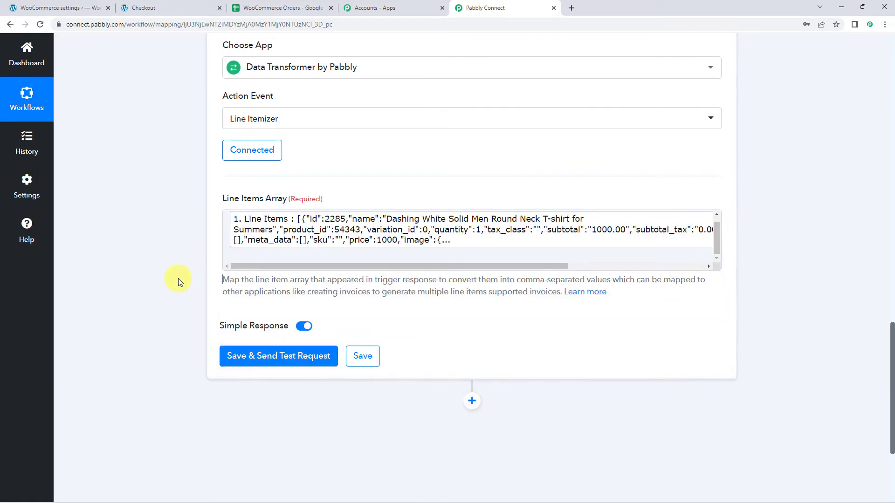
{"action": "left_click", "coordinate": [265, 358]}
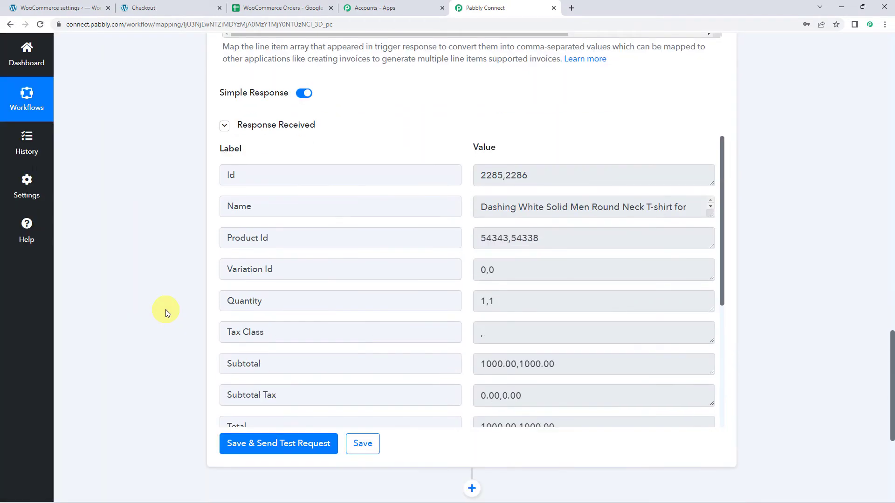
Step: Examine the Id, Name, Product Id and Quantity values in the Line Itemizer response, enlarging the Name value
{"action": "left_click", "coordinate": [539, 176]}
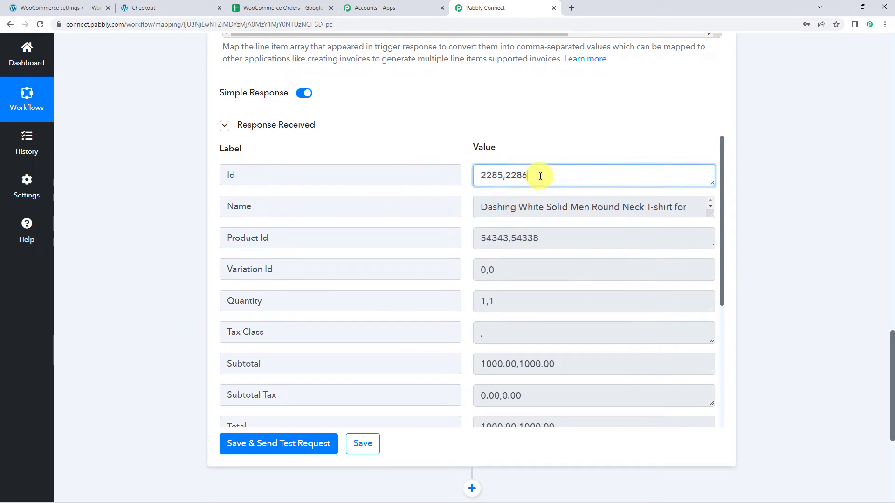
{"action": "left_click", "coordinate": [505, 176]}
{"action": "left_click_drag", "start_coordinate": [709, 216], "coordinate": [709, 258]}
{"action": "left_click", "coordinate": [557, 283]}
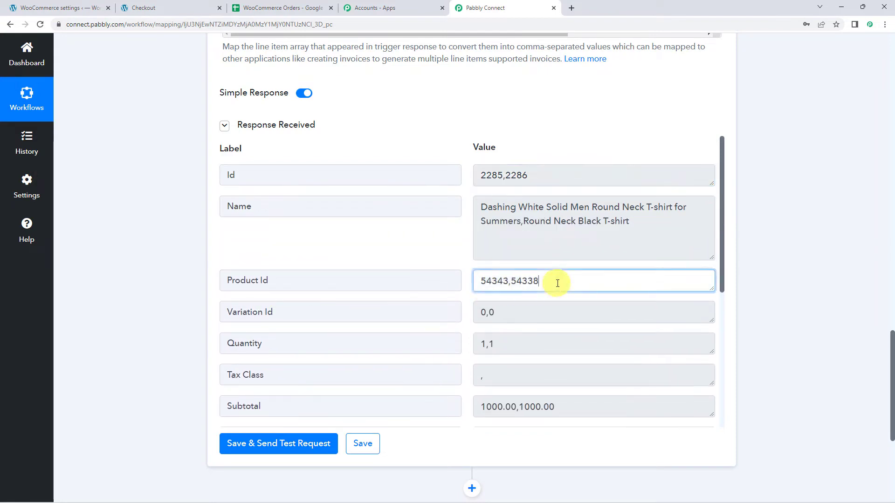
{"action": "left_click", "coordinate": [519, 340]}
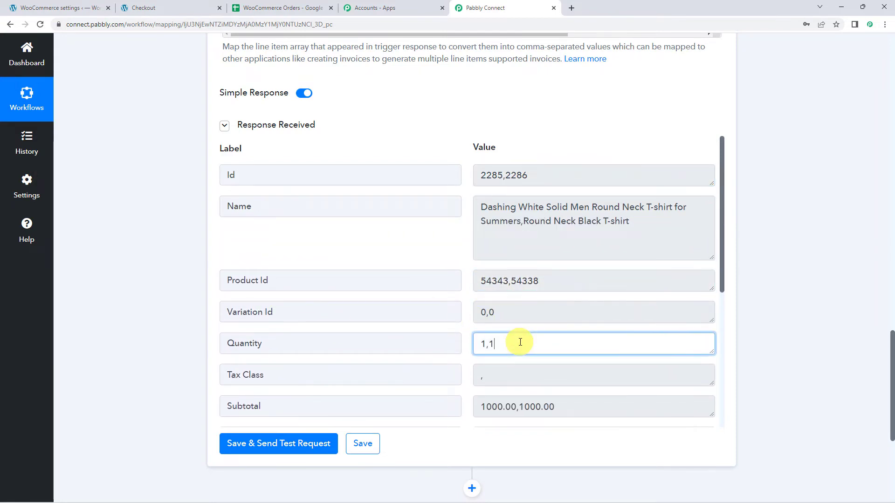
Step: Examine the Subtotal, Total and Price values in the Line Itemizer response and return to its beginning
{"action": "scroll", "coordinate": [520, 342], "scroll_direction": "down", "scroll_amount": 1}
{"action": "scroll", "coordinate": [526, 340], "scroll_direction": "down", "scroll_amount": 1}
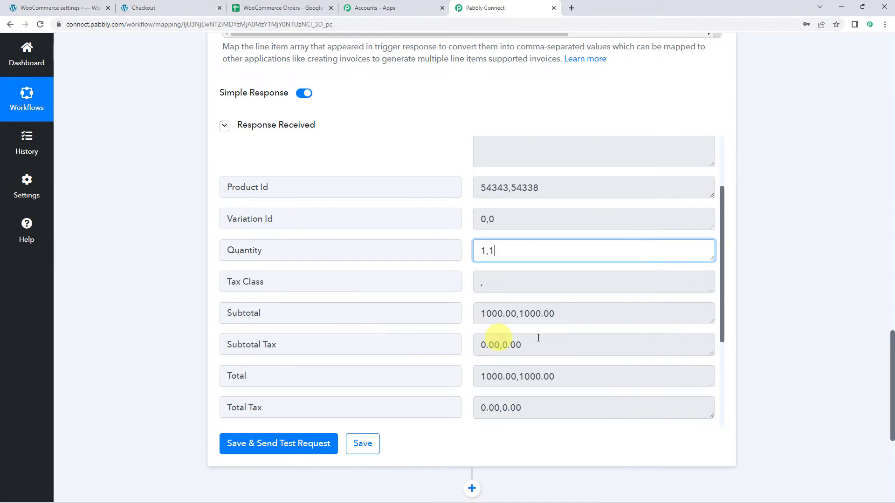
{"action": "left_click", "coordinate": [574, 315]}
{"action": "scroll", "coordinate": [573, 314], "scroll_direction": "down", "scroll_amount": 3}
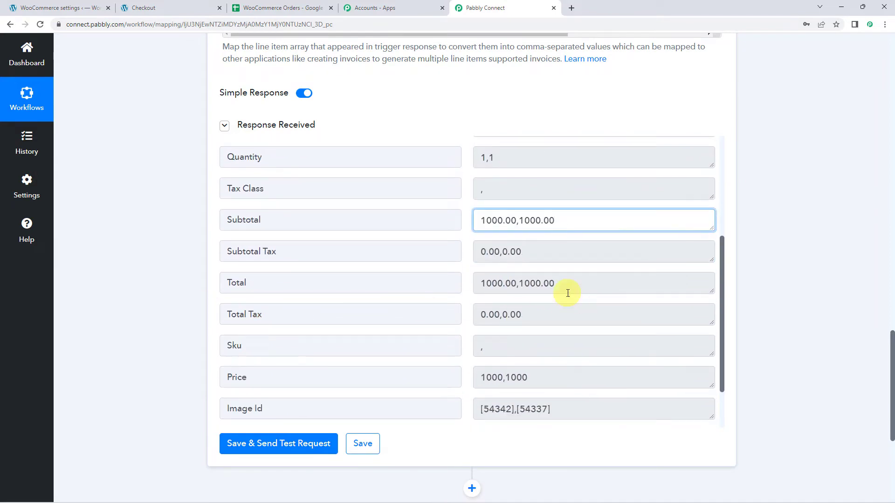
{"action": "left_click", "coordinate": [568, 293]}
{"action": "scroll", "coordinate": [571, 291], "scroll_direction": "down", "scroll_amount": 2}
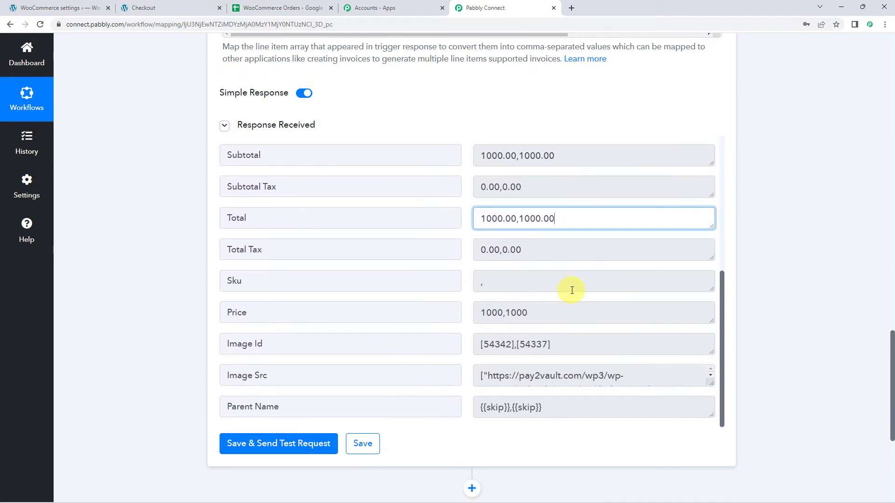
{"action": "left_click", "coordinate": [555, 313]}
{"action": "scroll", "coordinate": [555, 313], "scroll_direction": "down", "scroll_amount": 1}
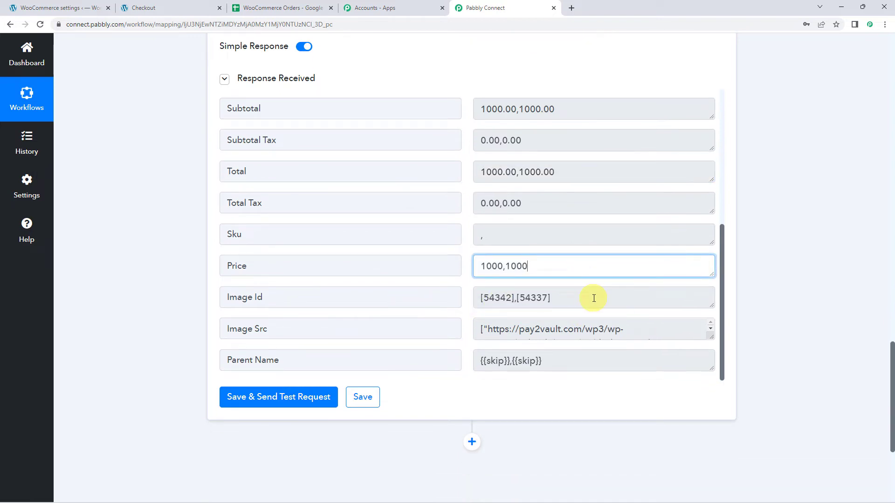
{"action": "scroll", "coordinate": [605, 292], "scroll_direction": "up", "scroll_amount": 7}
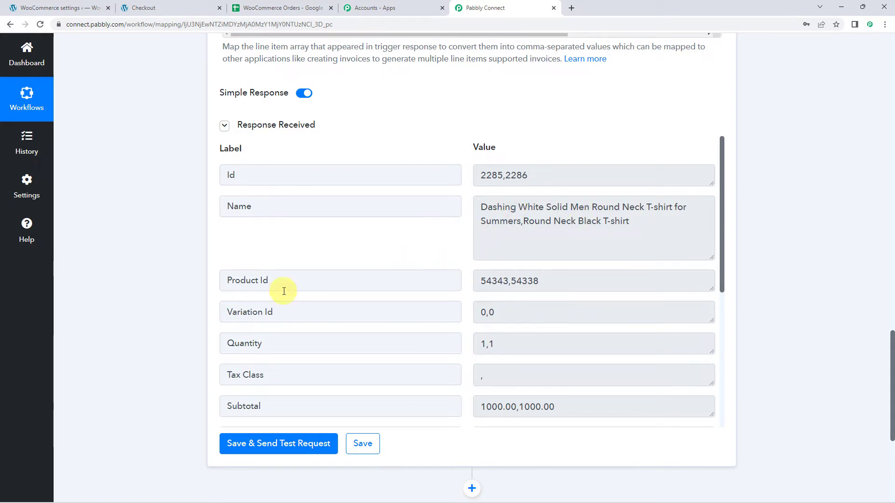
Step: Add a Google Sheets action step after the Line Itemizer with the Add Multiple Rows action event
{"action": "scroll", "coordinate": [144, 305], "scroll_direction": "down", "scroll_amount": 5}
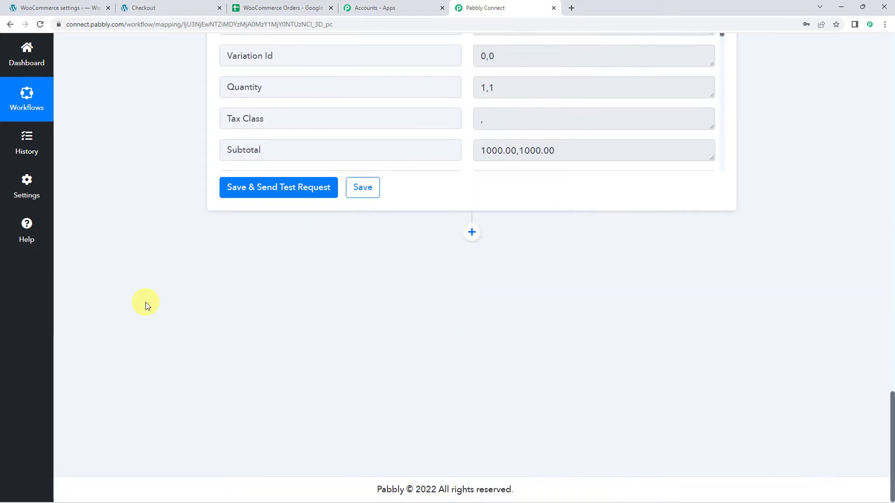
{"action": "left_click", "coordinate": [472, 233]}
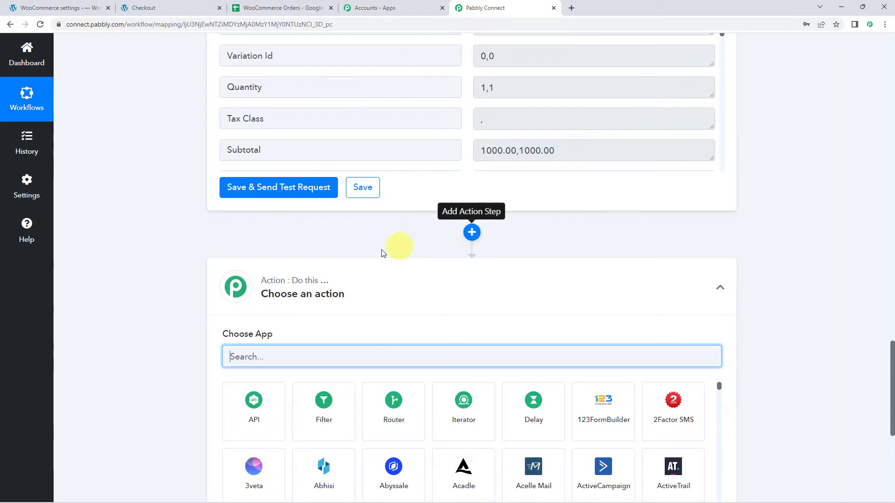
{"action": "type", "text": "s"}
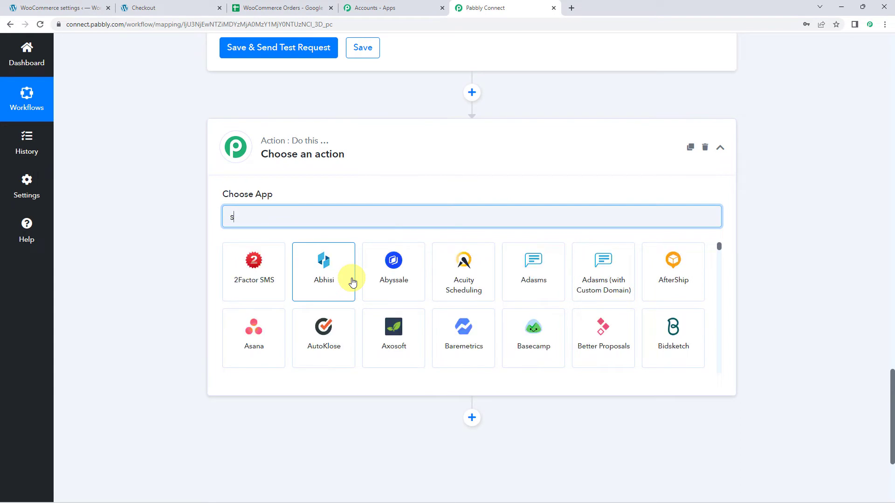
{"action": "type", "text": "heet"}
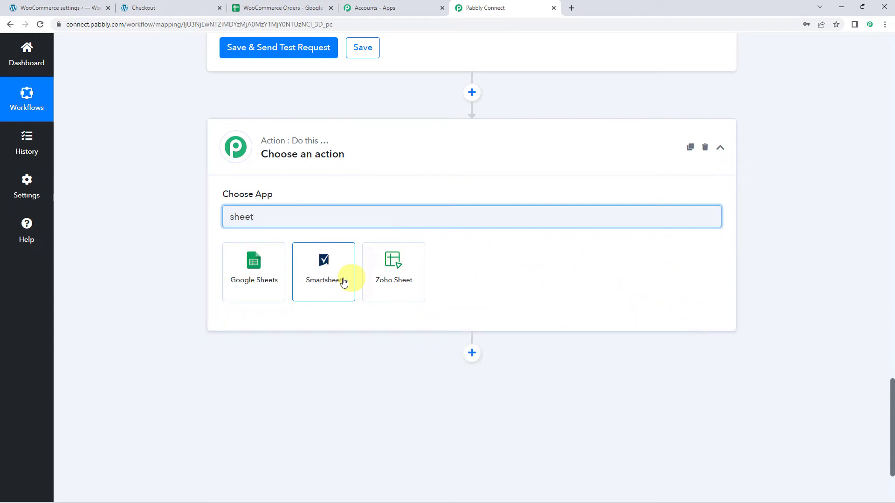
{"action": "left_click", "coordinate": [261, 282]}
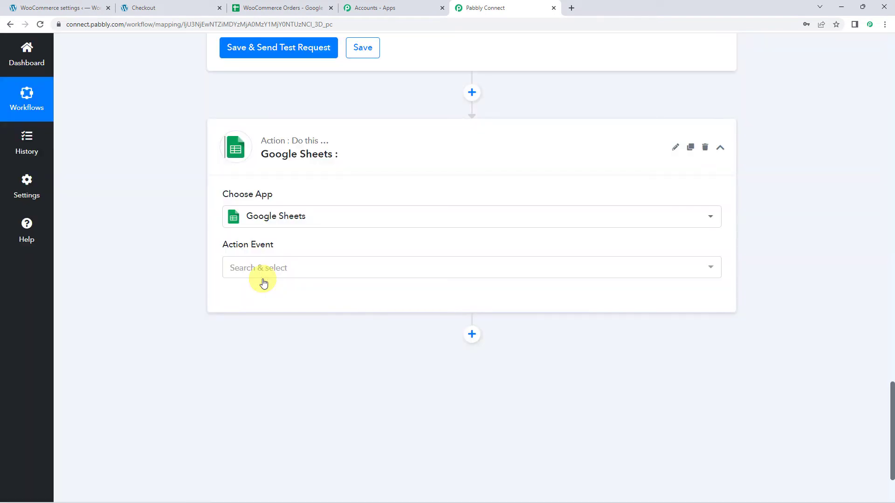
{"action": "left_click", "coordinate": [238, 266]}
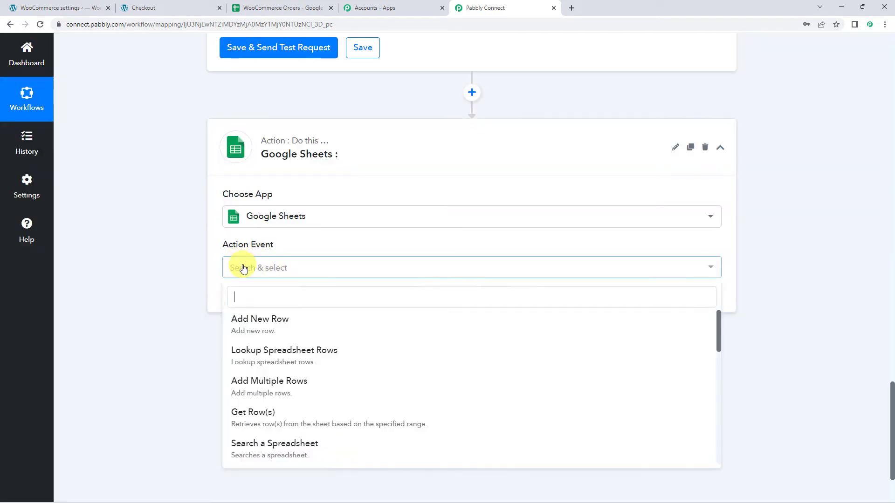
{"action": "left_click", "coordinate": [271, 388]}
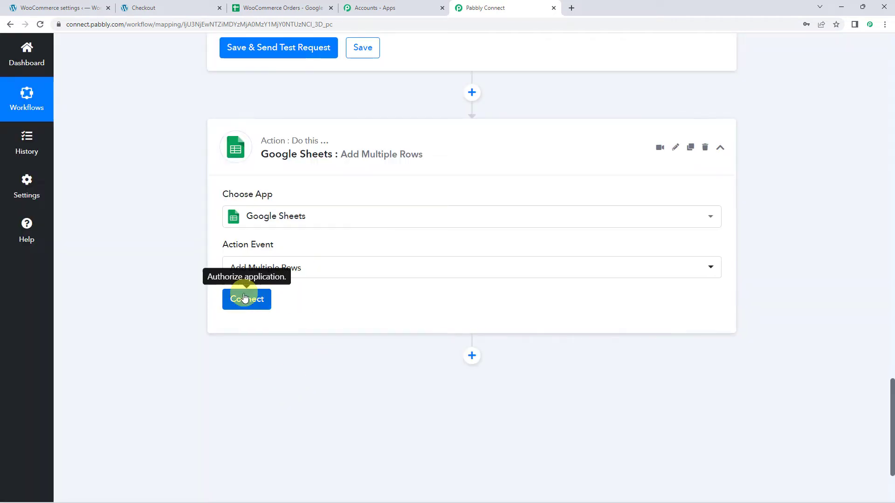
Step: Add a new Google Sheets connection and authorize Pabbly Connect Sheets to access the Google account
{"action": "left_click", "coordinate": [245, 302]}
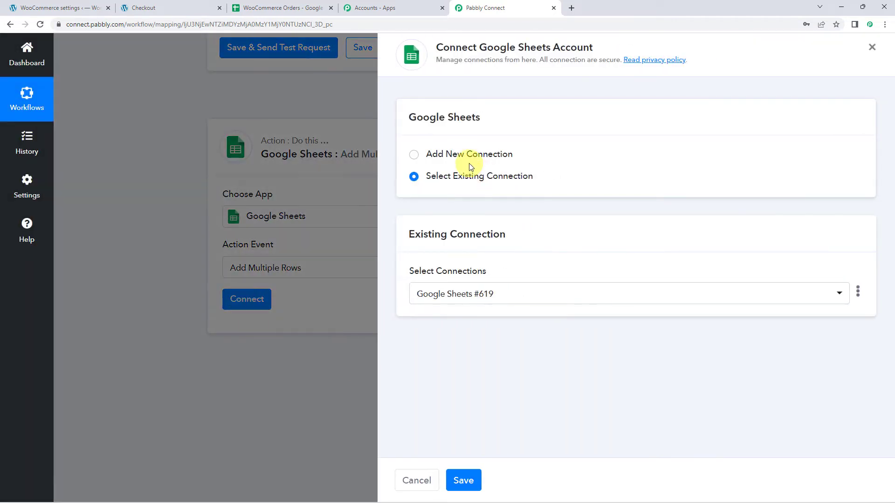
{"action": "left_click", "coordinate": [468, 157]}
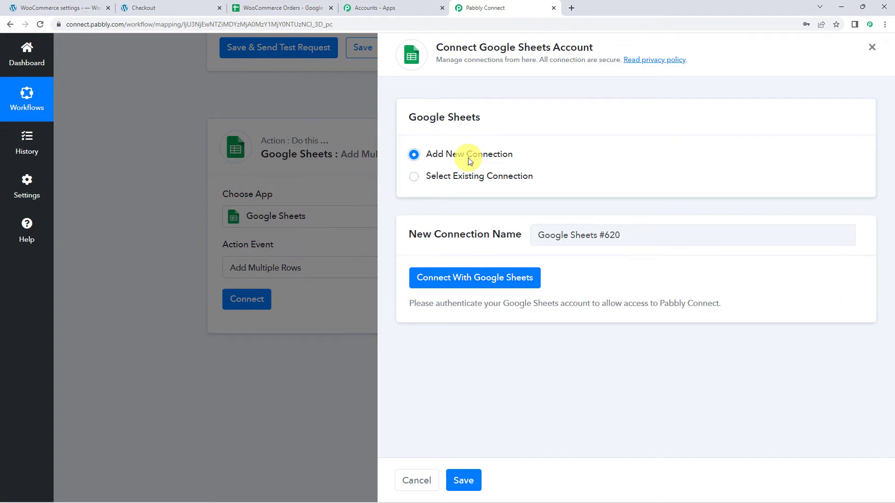
{"action": "left_click", "coordinate": [488, 286]}
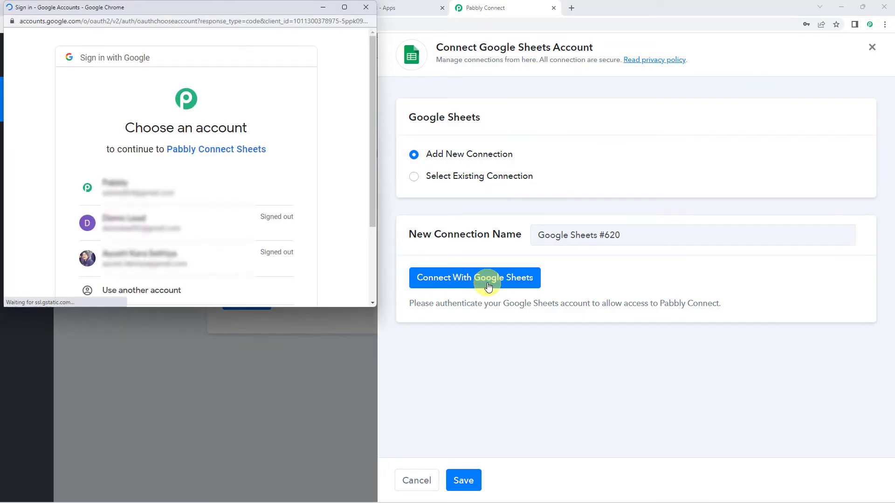
{"action": "scroll", "coordinate": [272, 185], "scroll_direction": "down", "scroll_amount": 1}
{"action": "scroll", "coordinate": [272, 185], "scroll_direction": "down", "scroll_amount": 2}
{"action": "left_click", "coordinate": [208, 81]}
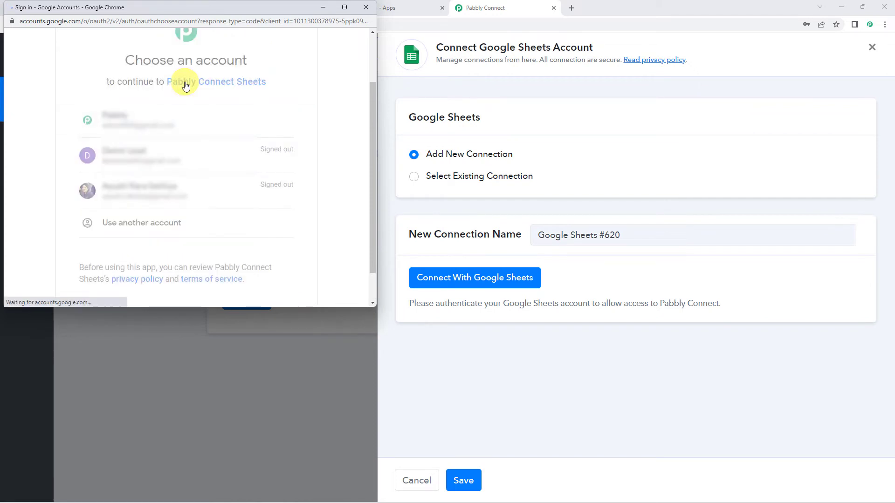
{"action": "scroll", "coordinate": [220, 147], "scroll_direction": "down", "scroll_amount": 3}
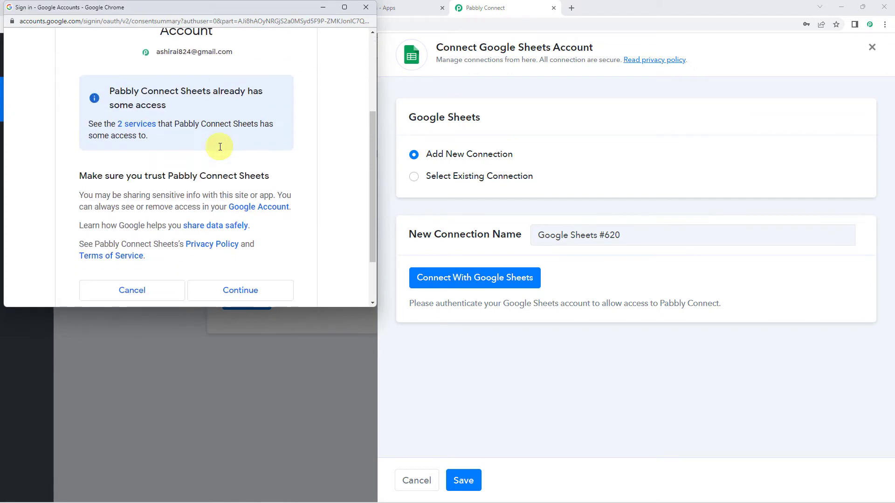
{"action": "scroll", "coordinate": [220, 147], "scroll_direction": "down", "scroll_amount": 2}
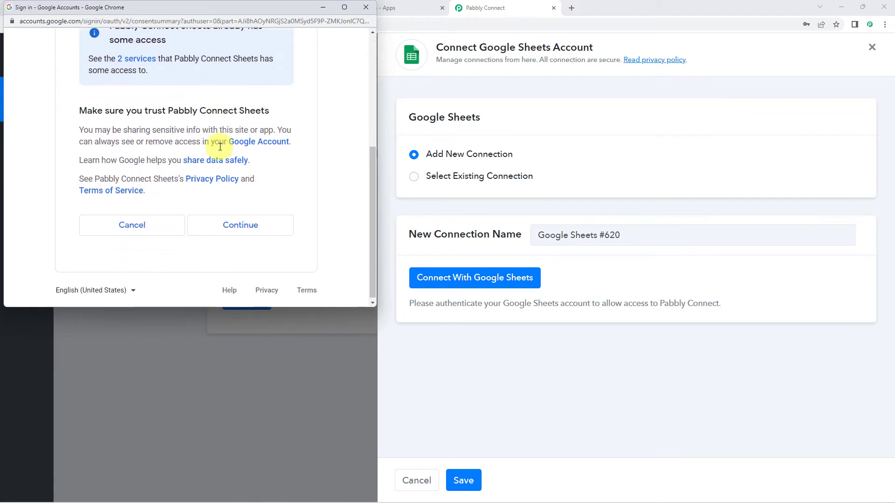
{"action": "left_click", "coordinate": [229, 232]}
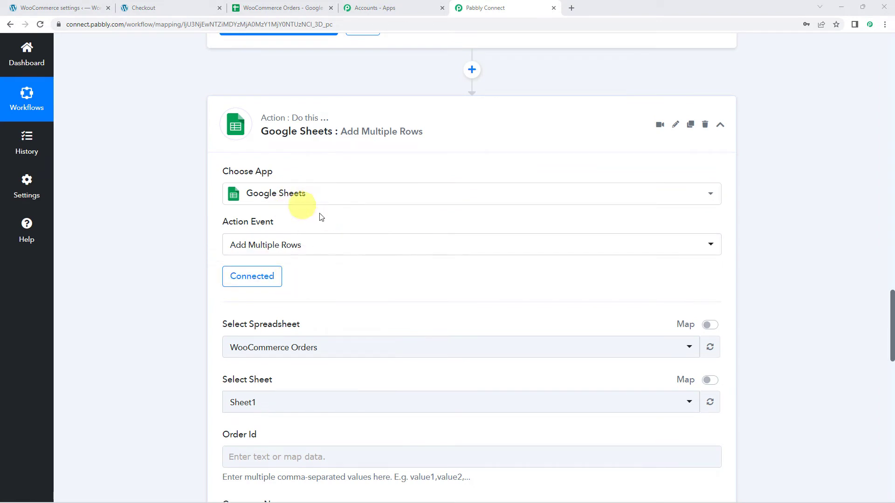
Step: Check the target file in Google Sheets, then choose the WooCommerce Orders spreadsheet and Sheet1 for the Add Multiple Rows action
{"action": "scroll", "coordinate": [320, 276], "scroll_direction": "down", "scroll_amount": 2}
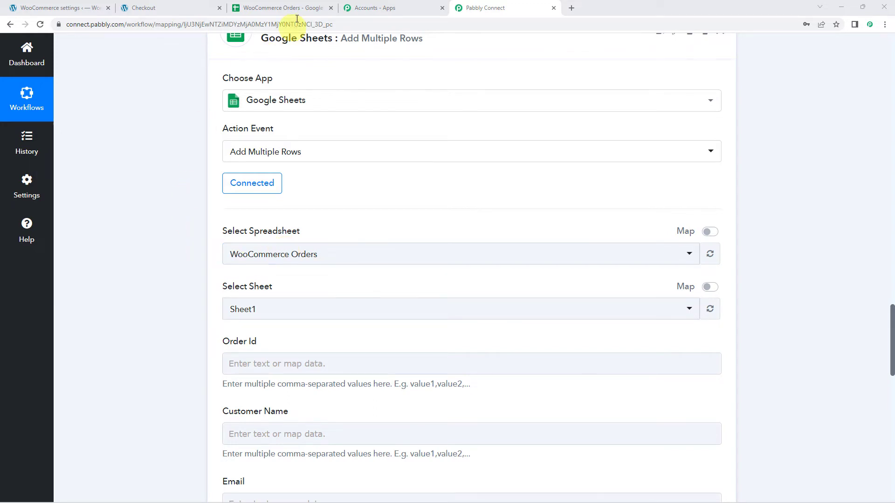
{"action": "left_click", "coordinate": [289, 5]}
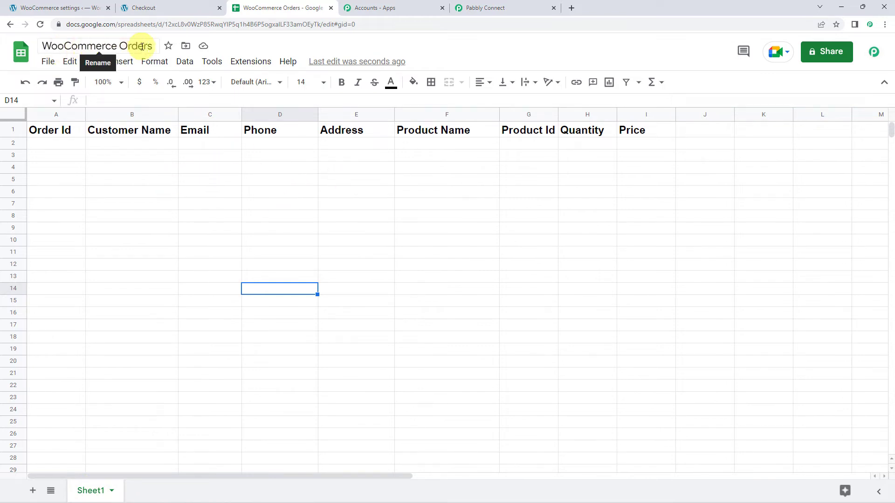
{"action": "left_click", "coordinate": [501, 6]}
{"action": "left_click", "coordinate": [242, 256]}
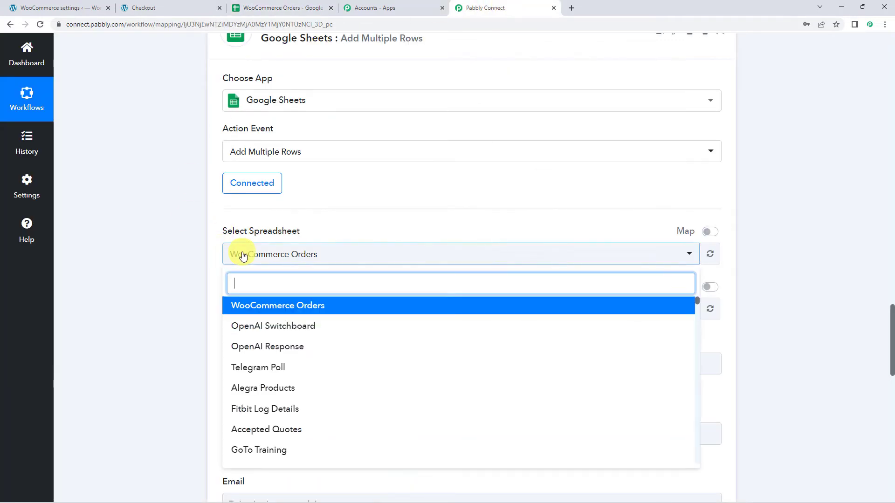
{"action": "left_click", "coordinate": [272, 309]}
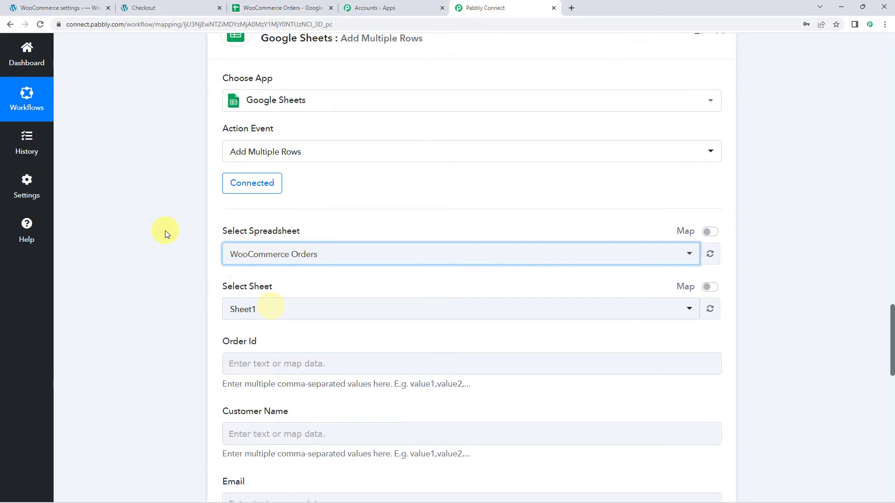
{"action": "scroll", "coordinate": [208, 234], "scroll_direction": "down", "scroll_amount": 2}
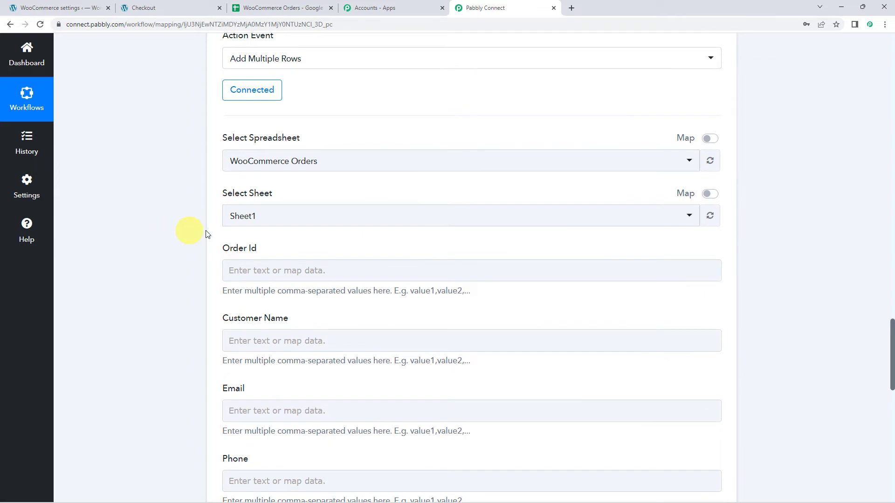
{"action": "left_click", "coordinate": [259, 221]}
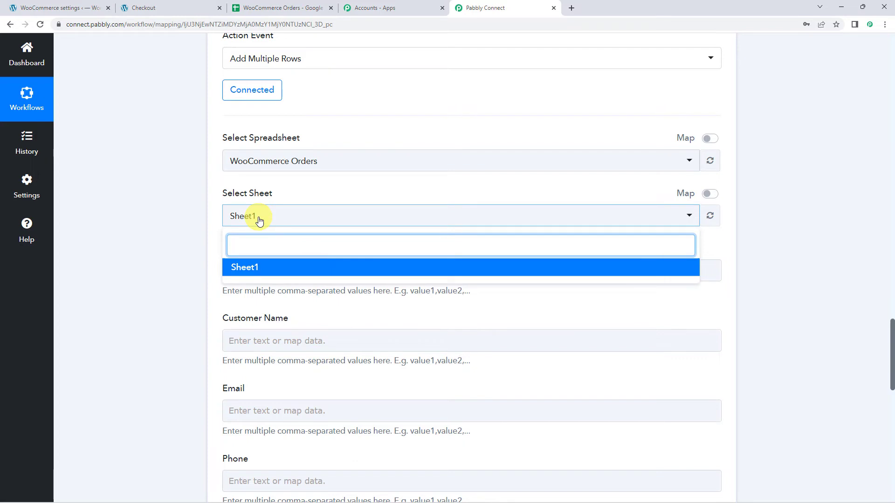
{"action": "left_click", "coordinate": [264, 274]}
Step: Examine the column headings in the WooCommerce Orders sheet and the matching order fields in the WooCommerce trigger response
{"action": "scroll", "coordinate": [188, 256], "scroll_direction": "down", "scroll_amount": 1}
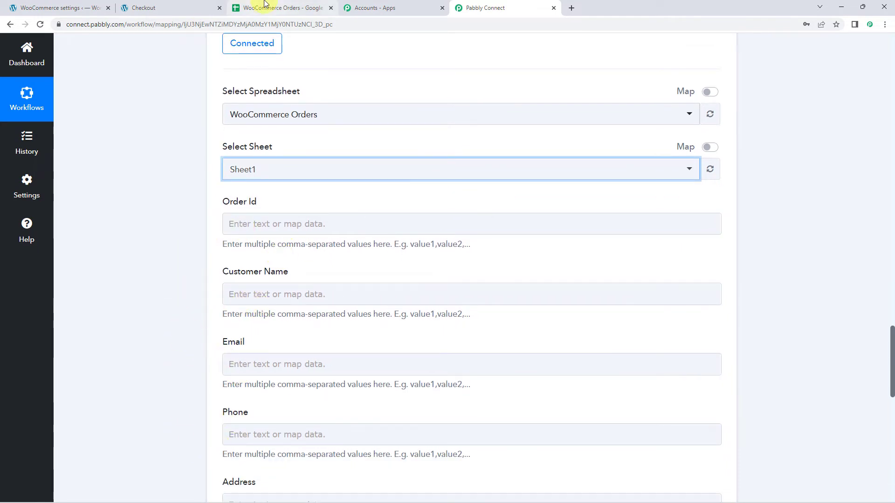
{"action": "left_click", "coordinate": [263, 8]}
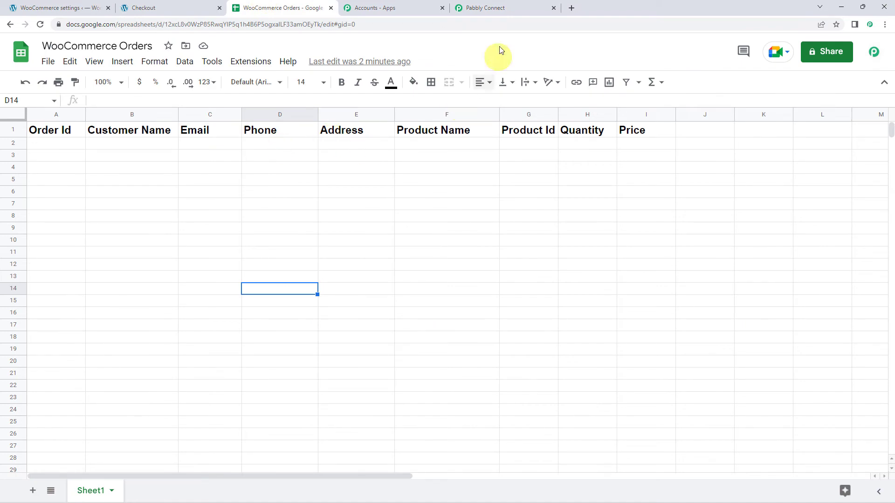
{"action": "left_click", "coordinate": [508, 4]}
{"action": "scroll", "coordinate": [210, 280], "scroll_direction": "up", "scroll_amount": 14}
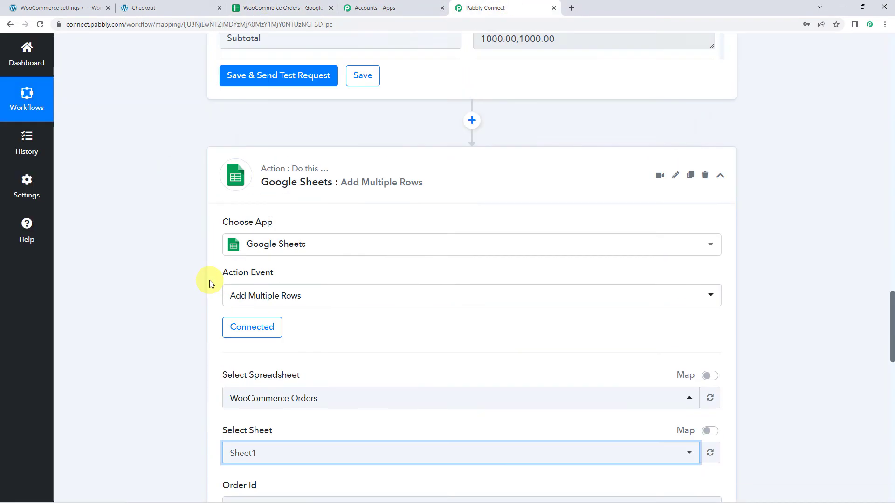
{"action": "scroll", "coordinate": [177, 297], "scroll_direction": "up", "scroll_amount": 15}
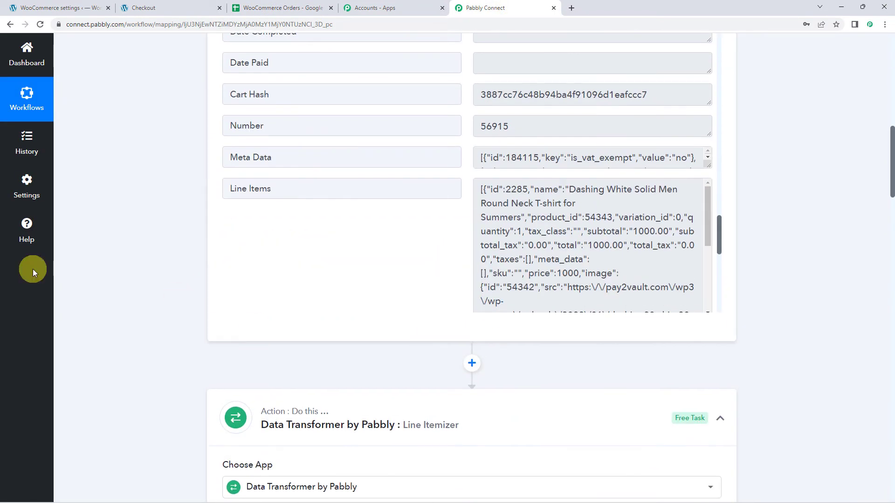
{"action": "scroll", "coordinate": [163, 293], "scroll_direction": "up", "scroll_amount": 10}
{"action": "scroll", "coordinate": [163, 293], "scroll_direction": "down", "scroll_amount": 8}
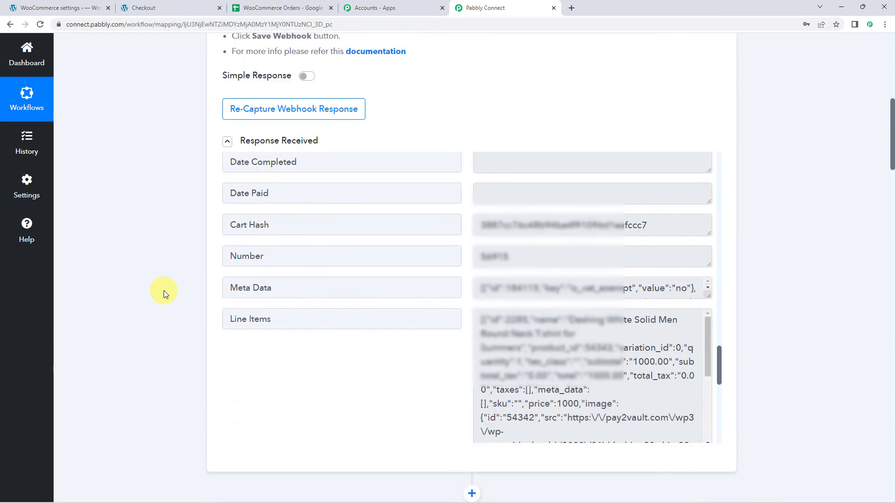
{"action": "scroll", "coordinate": [469, 282], "scroll_direction": "up", "scroll_amount": 12}
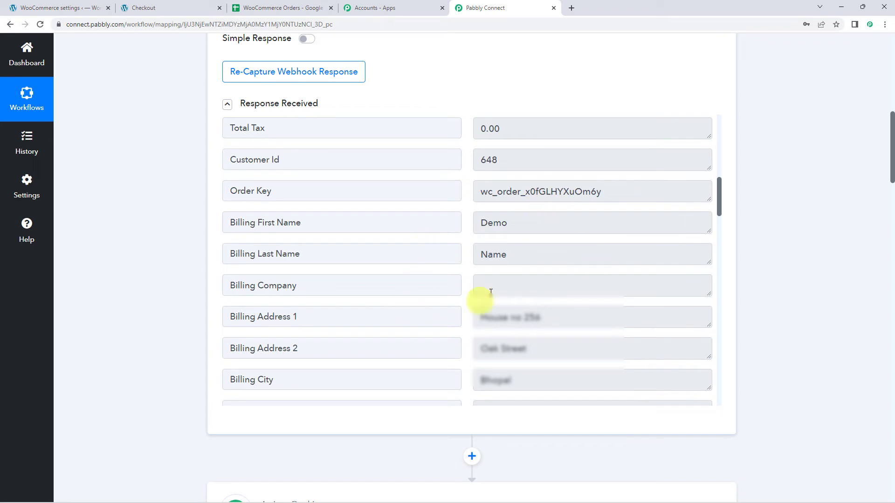
Step: Map the WooCommerce order's Id into the Order Id field of the Google Sheets action
{"action": "scroll", "coordinate": [143, 293], "scroll_direction": "down", "scroll_amount": 20}
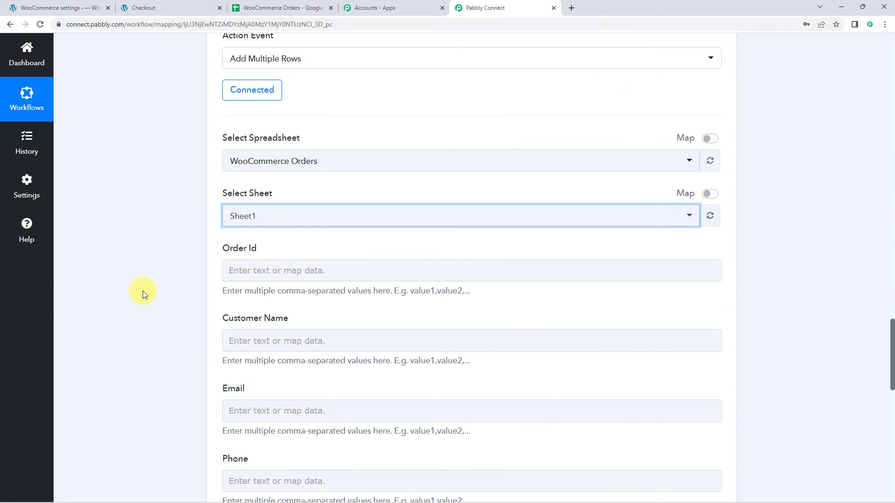
{"action": "scroll", "coordinate": [143, 291], "scroll_direction": "down", "scroll_amount": 2}
{"action": "left_click", "coordinate": [233, 176]}
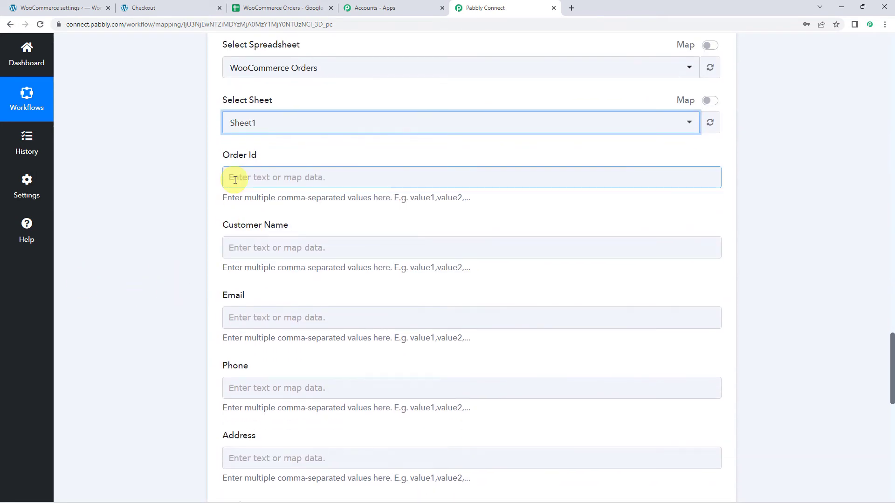
{"action": "left_click", "coordinate": [288, 264]}
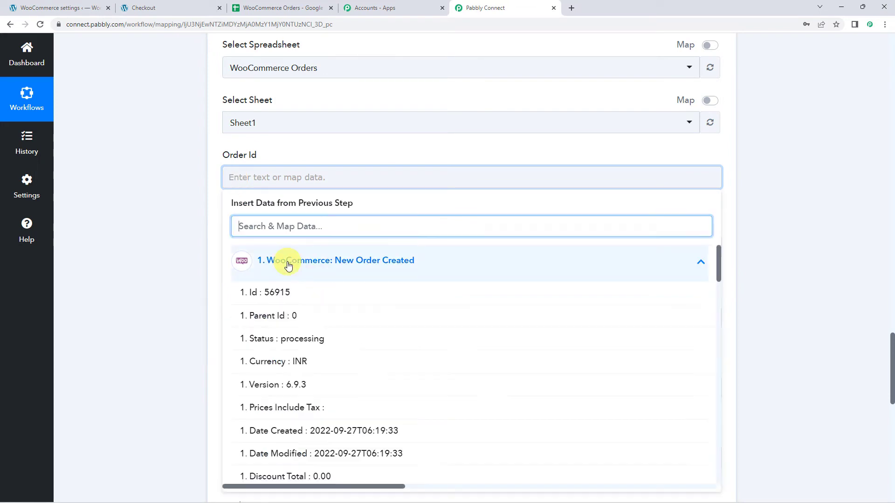
{"action": "left_click", "coordinate": [271, 295]}
{"action": "left_click", "coordinate": [143, 194]}
Step: Map the WooCommerce order's Billing First Name and Billing Last Name into the Customer Name field
{"action": "scroll", "coordinate": [154, 196], "scroll_direction": "down", "scroll_amount": 2}
{"action": "left_click", "coordinate": [230, 162]}
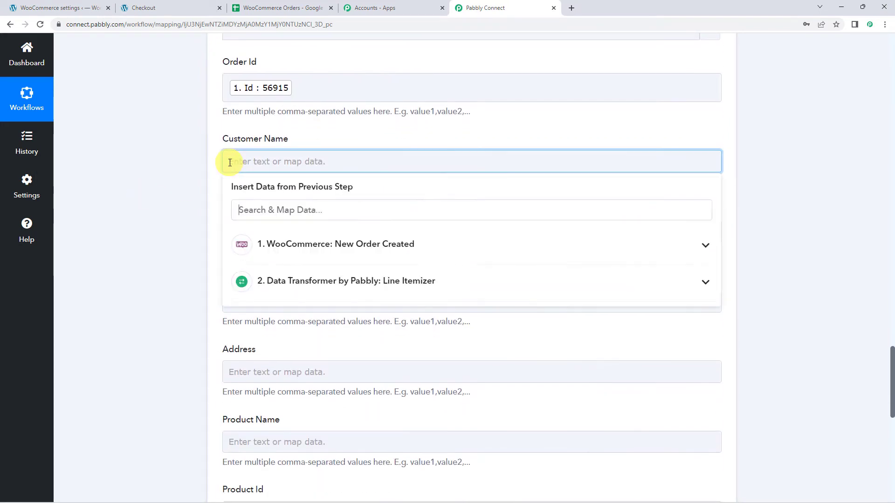
{"action": "left_click", "coordinate": [278, 257]}
{"action": "type", "text": "De"}
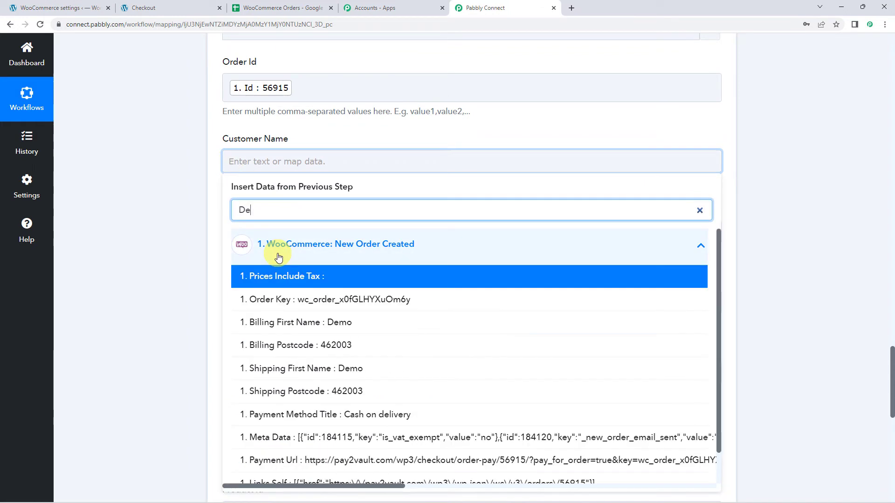
{"action": "left_click", "coordinate": [316, 324]}
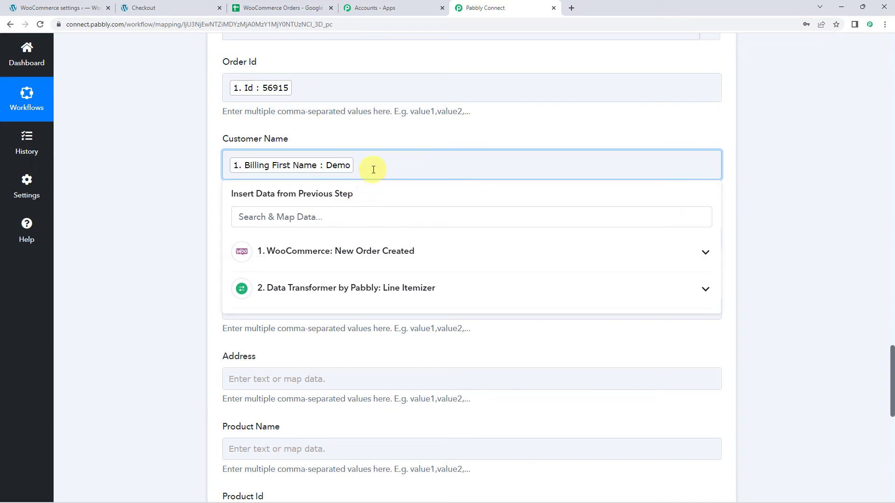
{"action": "left_click", "coordinate": [308, 261]}
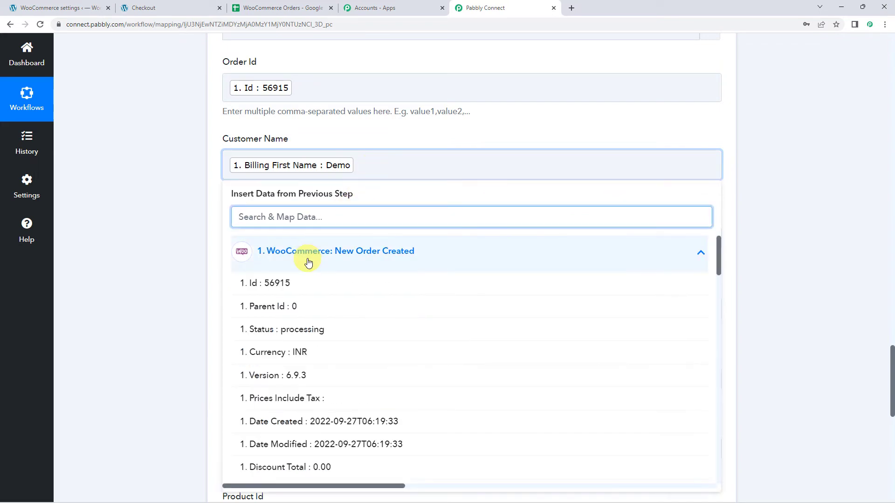
{"action": "type", "text": "name"}
{"action": "left_click", "coordinate": [307, 310]}
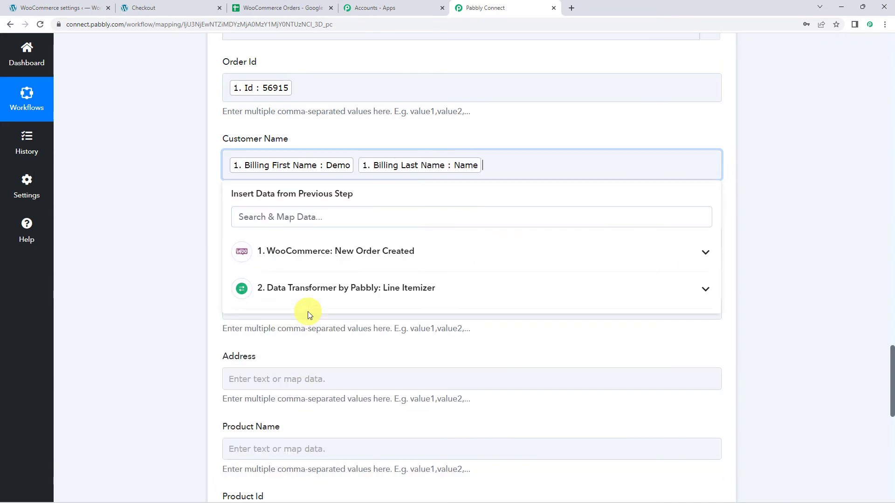
{"action": "left_click", "coordinate": [195, 255]}
Step: Map the WooCommerce order's Billing Email into the Email field
{"action": "scroll", "coordinate": [194, 252], "scroll_direction": "down", "scroll_amount": 2}
{"action": "left_click", "coordinate": [236, 145]}
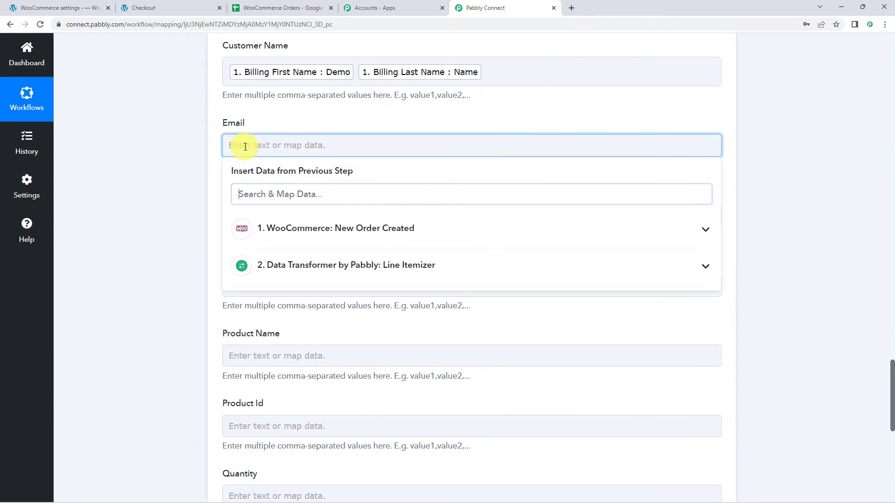
{"action": "left_click", "coordinate": [279, 236]}
{"action": "type", "text": "@"}
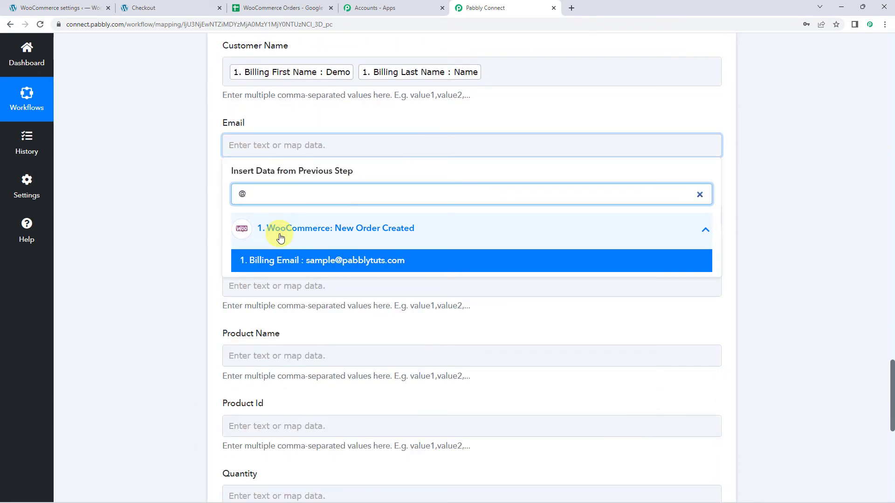
{"action": "left_click", "coordinate": [253, 259]}
{"action": "left_click", "coordinate": [164, 197]}
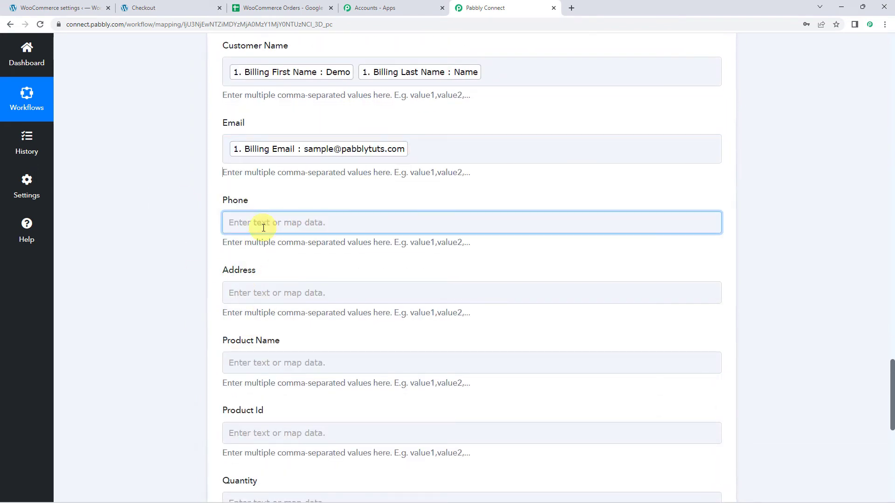
Step: Map the WooCommerce order's Billing Phone into the Phone field
{"action": "left_click", "coordinate": [263, 227]}
{"action": "type", "text": "10"}
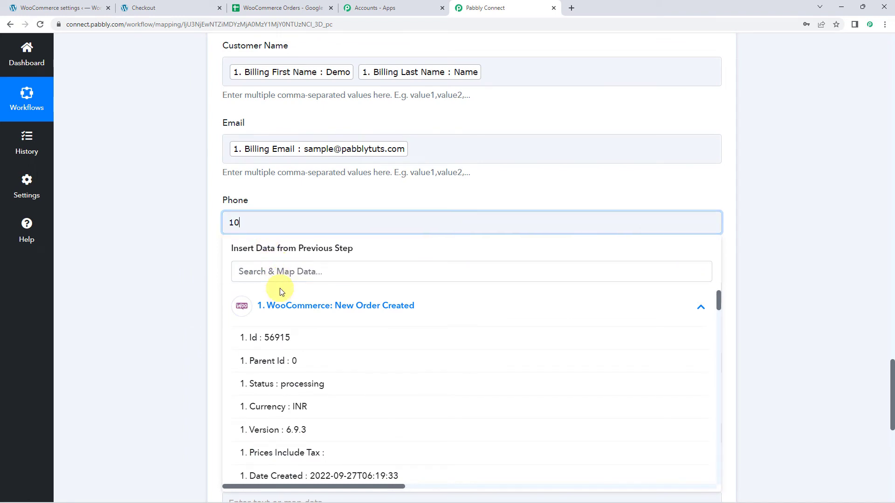
{"action": "type", "text": "100"}
{"action": "left_click", "coordinate": [280, 286]}
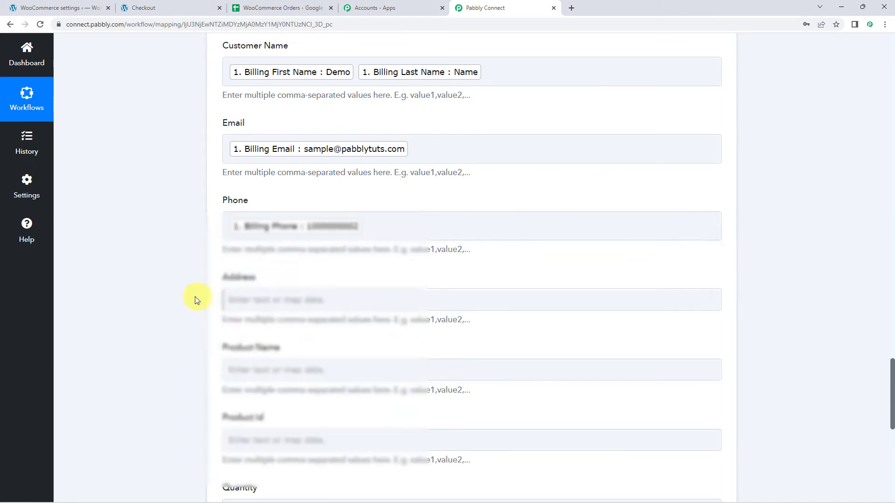
Step: Map the WooCommerce order's Billing Address 1 and Billing Address 2, separated by a comma, into the Address field
{"action": "left_click", "coordinate": [260, 298]}
{"action": "left_click", "coordinate": [296, 381]}
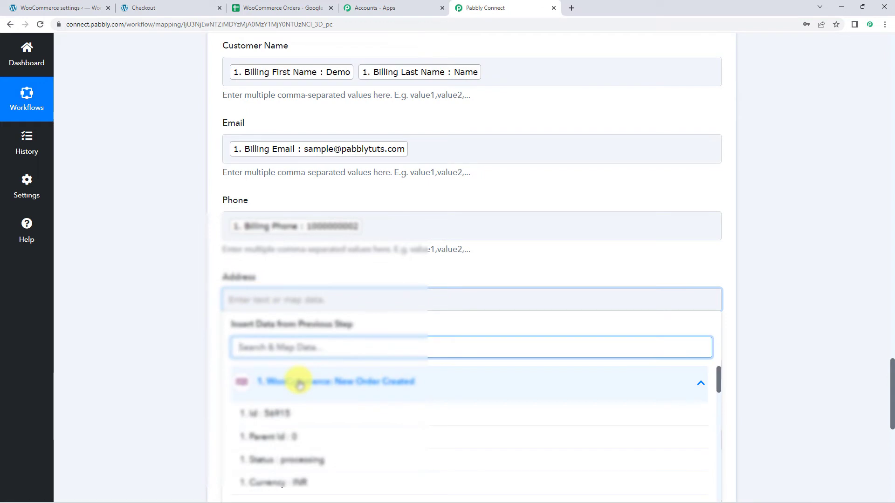
{"action": "type", "text": "add"}
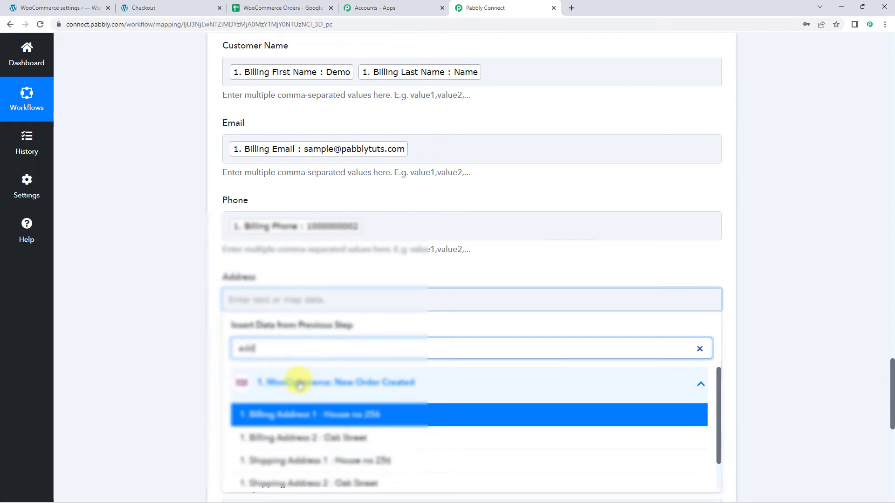
{"action": "left_click", "coordinate": [320, 414]}
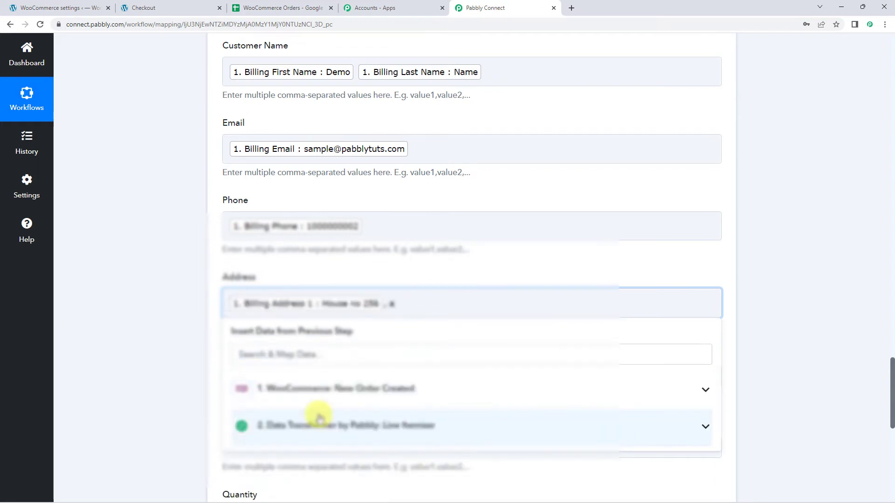
{"action": "left_click", "coordinate": [318, 388]}
{"action": "type", "text": "add"}
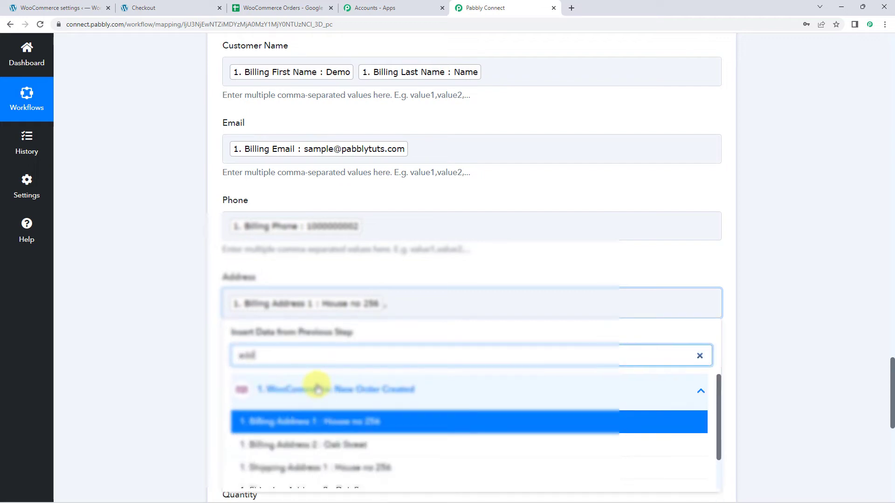
{"action": "left_click", "coordinate": [303, 444]}
Step: Append the WooCommerce order's Billing City and Billing State to the Address field, separated by commas
{"action": "left_click", "coordinate": [555, 303]}
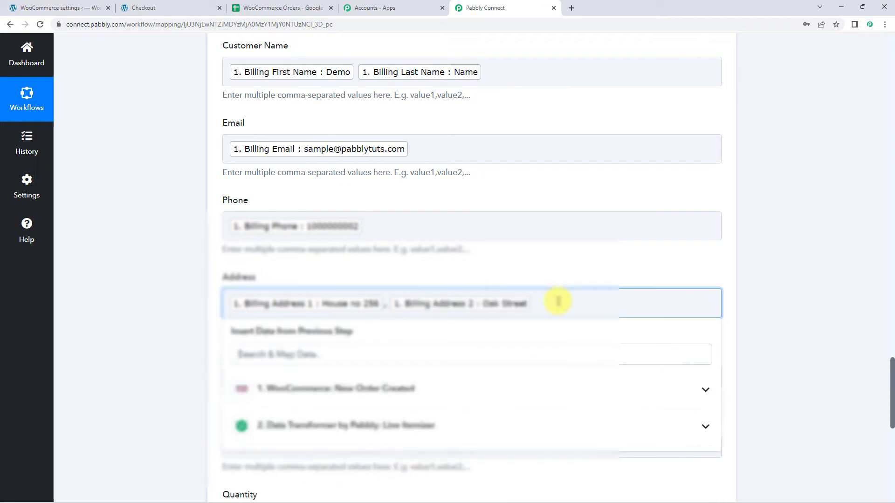
{"action": "left_click", "coordinate": [328, 389]}
{"action": "type", "text": "city"}
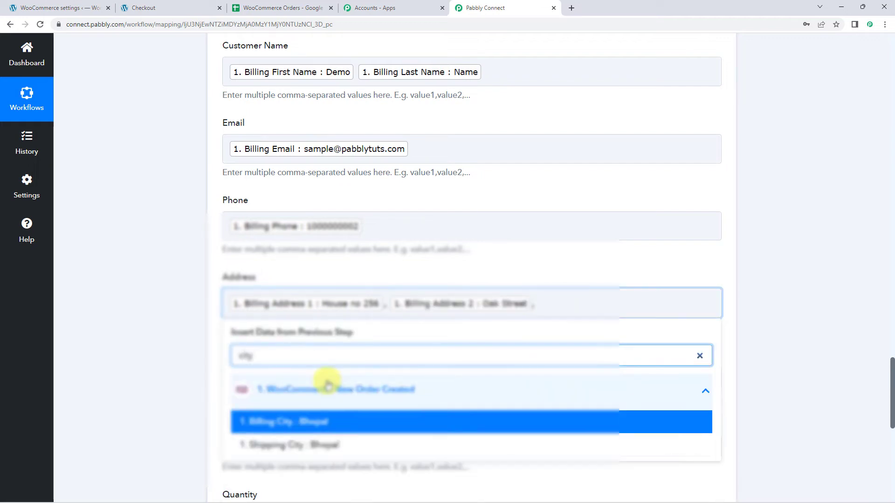
{"action": "left_click", "coordinate": [310, 421]}
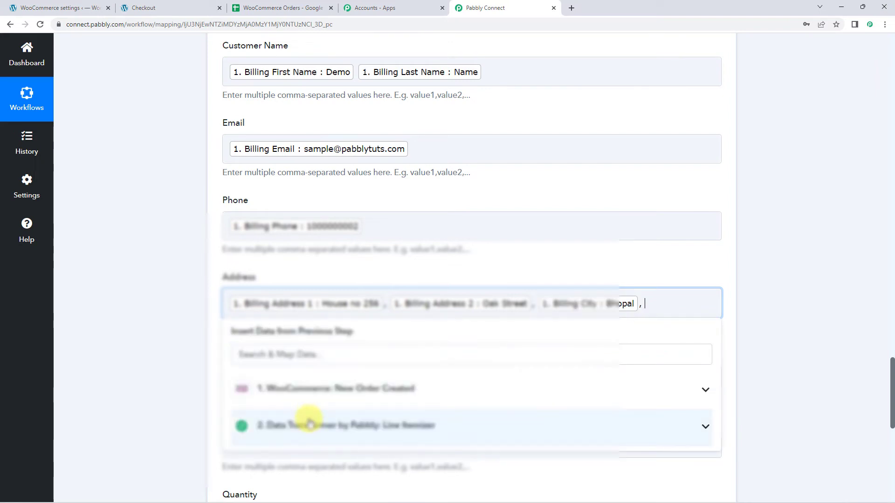
{"action": "left_click", "coordinate": [305, 389]}
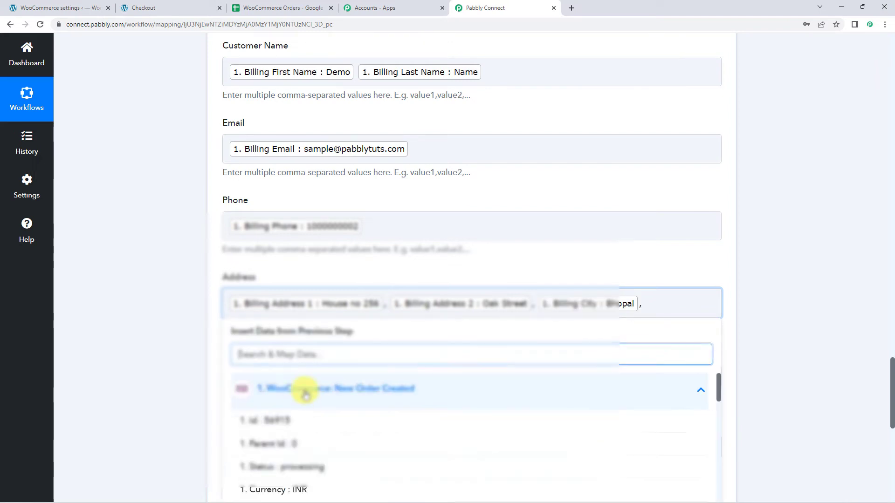
{"action": "type", "text": "sta"}
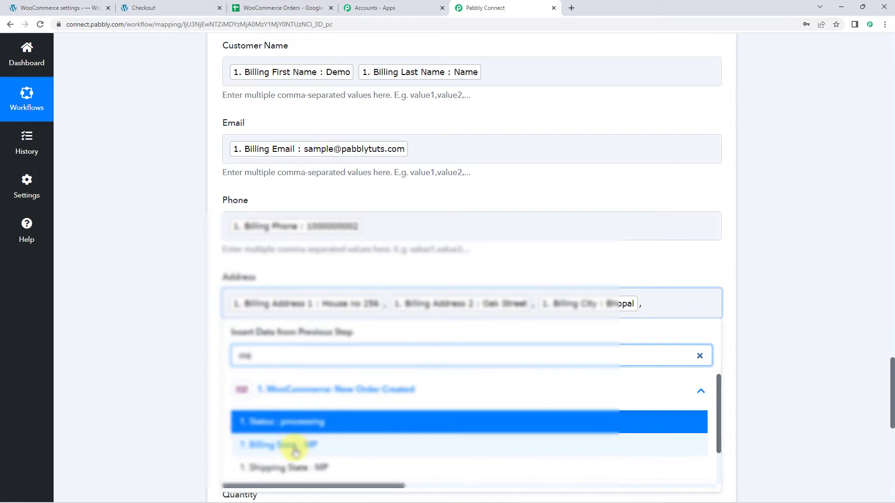
{"action": "left_click", "coordinate": [295, 446]}
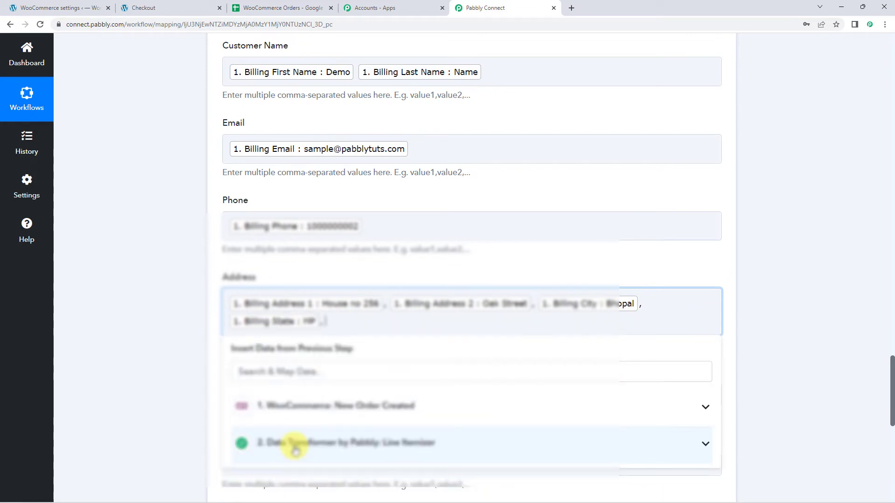
Step: Complete the Address field with a comma and the WooCommerce order's Billing Postcode
{"action": "left_click", "coordinate": [312, 406]}
{"action": "type", "text": "post"}
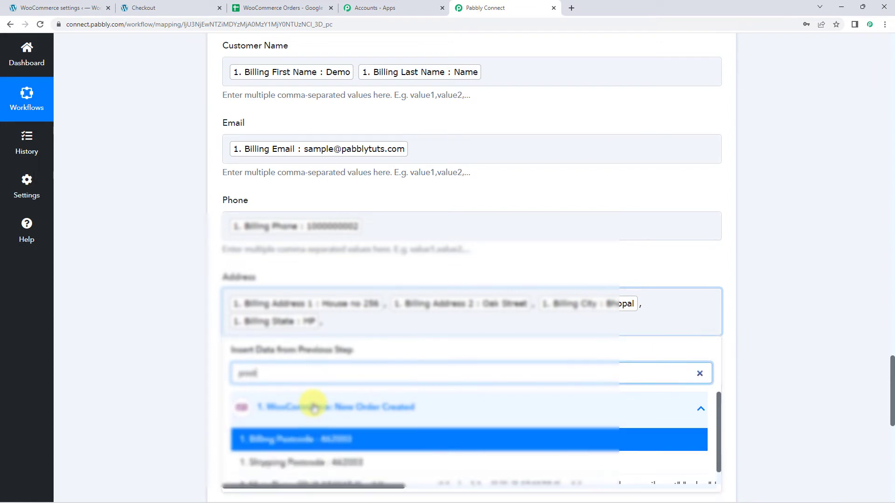
{"action": "left_click", "coordinate": [300, 435]}
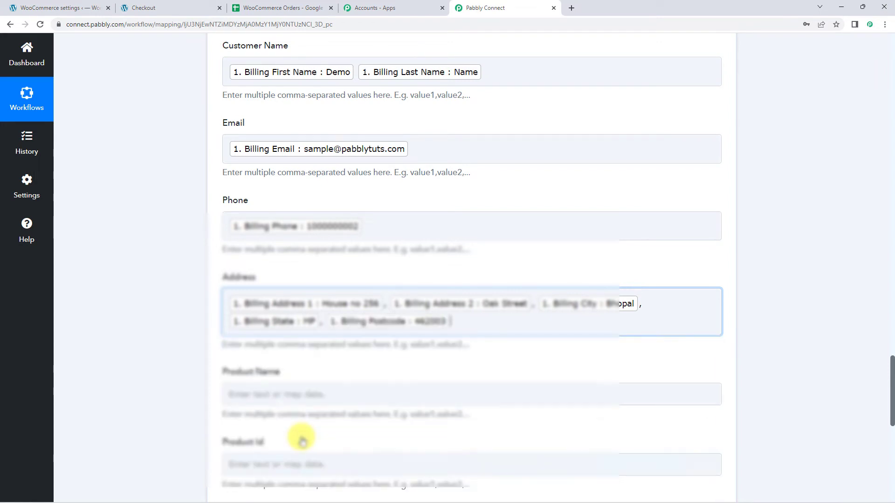
{"action": "left_click", "coordinate": [163, 343]}
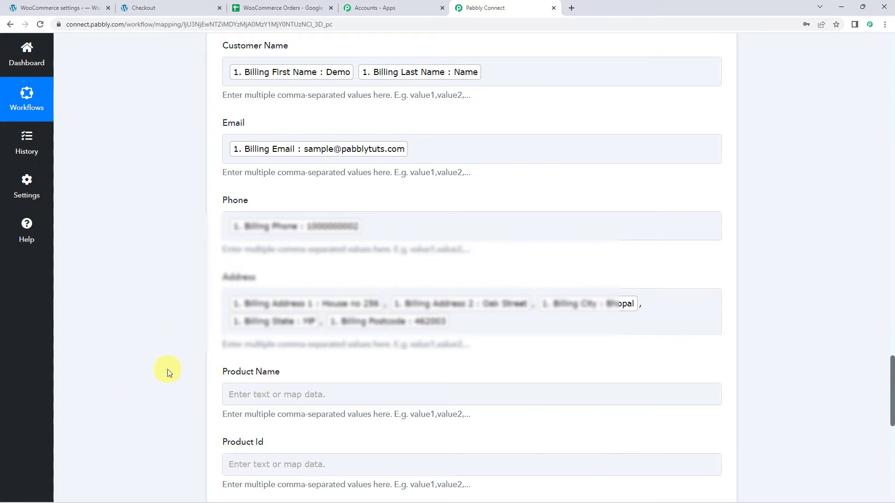
Step: Map the Data Transformer Line Itemizer's Name value into the Product Name field
{"action": "scroll", "coordinate": [167, 369], "scroll_direction": "down", "scroll_amount": 6}
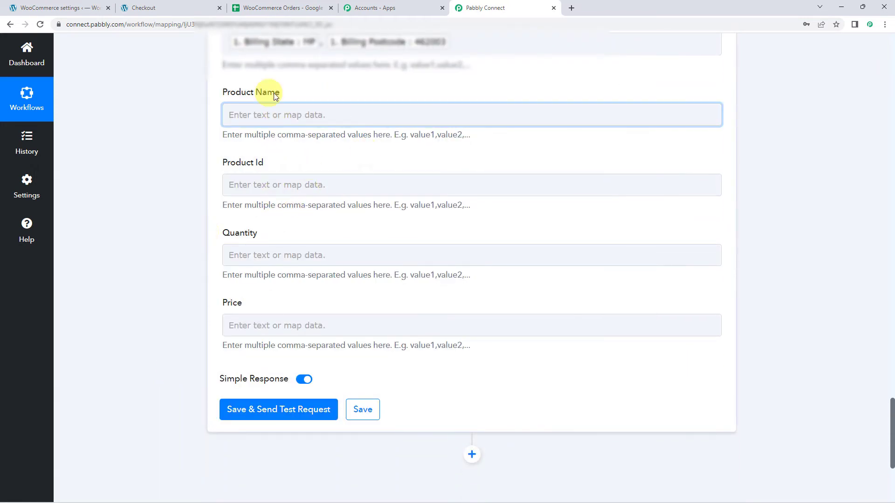
{"action": "left_click", "coordinate": [243, 118]}
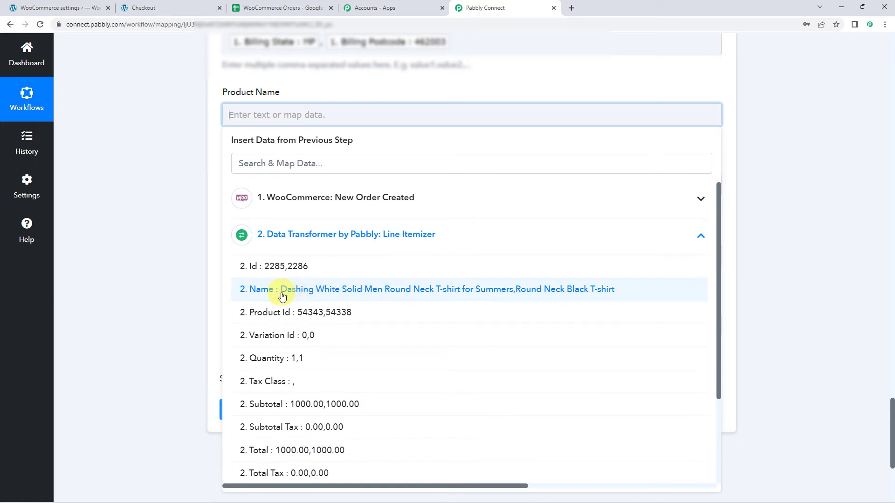
{"action": "left_click", "coordinate": [469, 295]}
{"action": "left_click", "coordinate": [185, 159]}
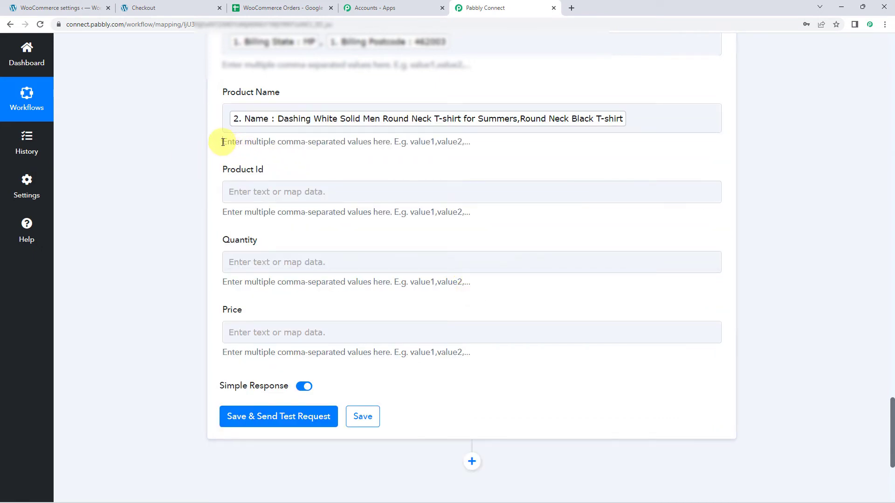
{"action": "left_click_drag", "start_coordinate": [229, 141], "coordinate": [378, 142]}
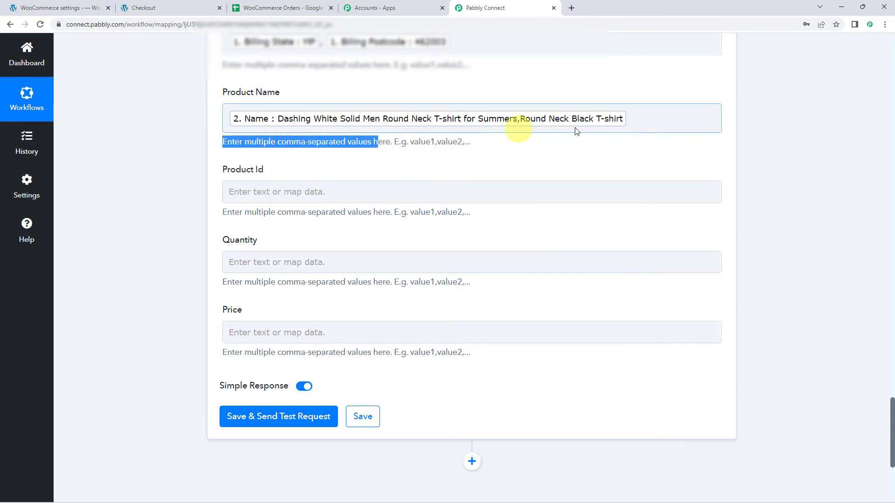
Step: Map the Line Itemizer's Product Id value into the Product Id field
{"action": "left_click", "coordinate": [235, 196]}
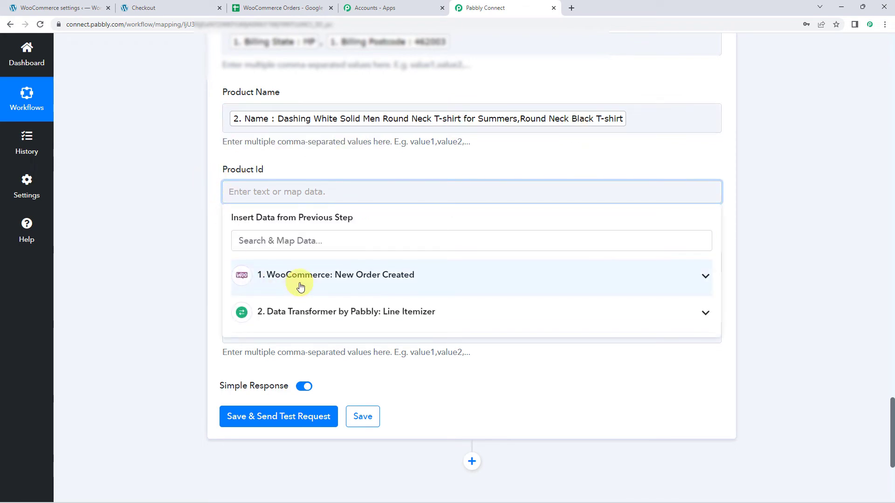
{"action": "left_click", "coordinate": [299, 312]}
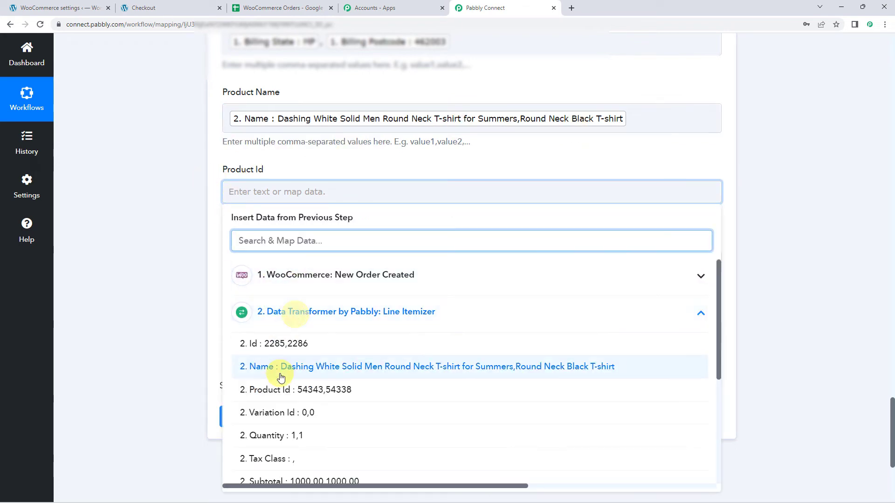
{"action": "left_click", "coordinate": [219, 441]}
Step: Map the Line Itemizer's Quantity value into the Quantity field
{"action": "left_click", "coordinate": [256, 269]}
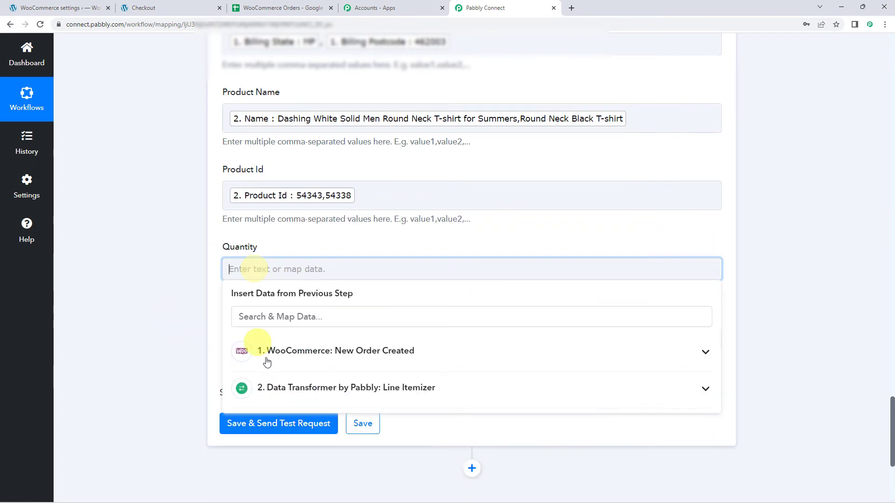
{"action": "left_click", "coordinate": [261, 387]}
{"action": "scroll", "coordinate": [200, 391], "scroll_direction": "down", "scroll_amount": 3}
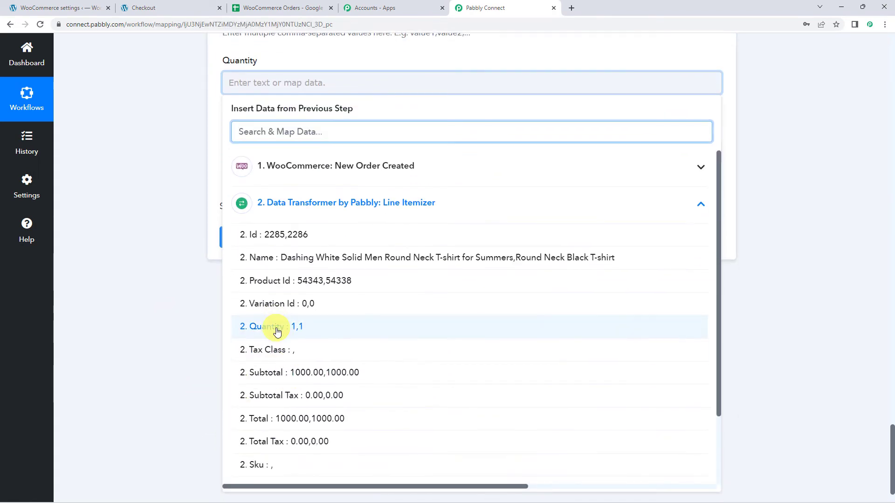
{"action": "left_click", "coordinate": [277, 331]}
Step: Map the Line Itemizer's Total value into the Price field, and save the action with a test request
{"action": "left_click", "coordinate": [285, 161]}
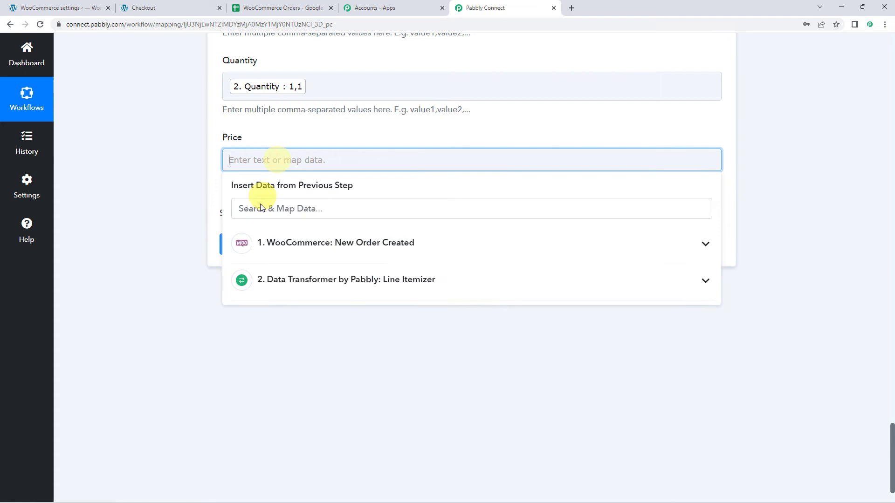
{"action": "left_click", "coordinate": [301, 280]}
{"action": "scroll", "coordinate": [292, 429], "scroll_direction": "down", "scroll_amount": 3}
{"action": "left_click", "coordinate": [272, 457]}
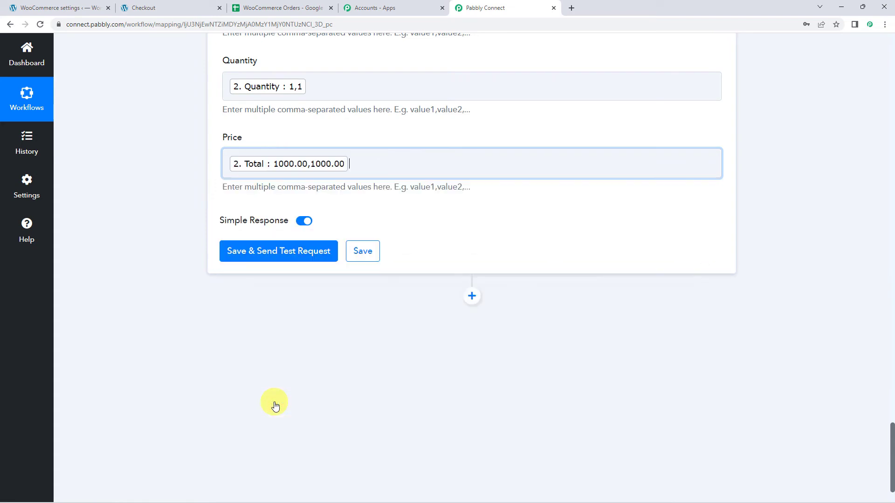
{"action": "left_click", "coordinate": [150, 278]}
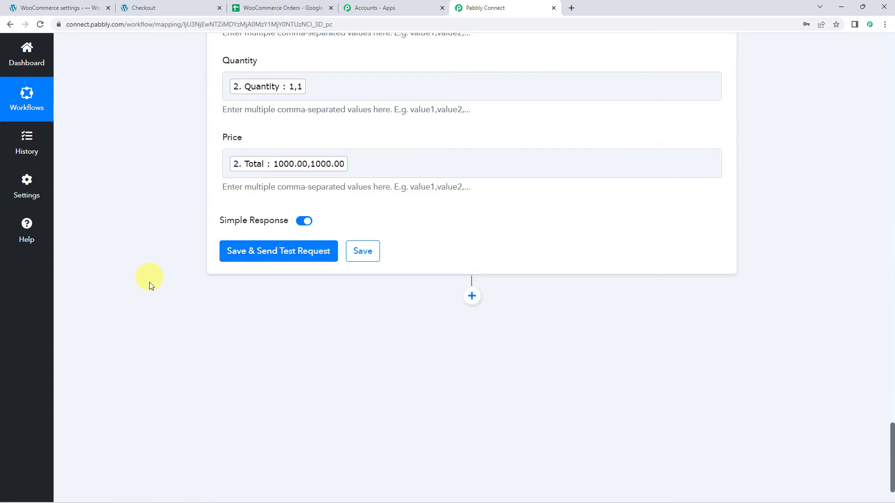
{"action": "left_click", "coordinate": [301, 257]}
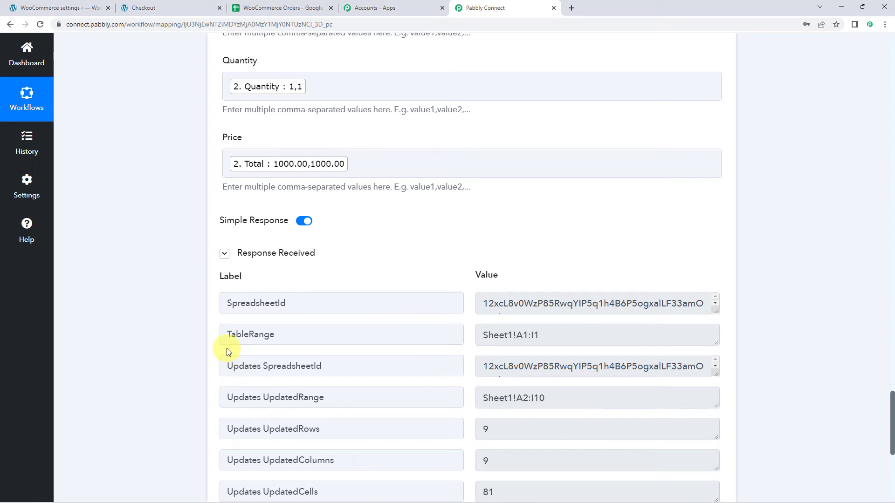
Step: Switch to the WooCommerce Orders sheet and compare the new row's Order Id with the order number on the Checkout page
{"action": "left_click", "coordinate": [288, 7]}
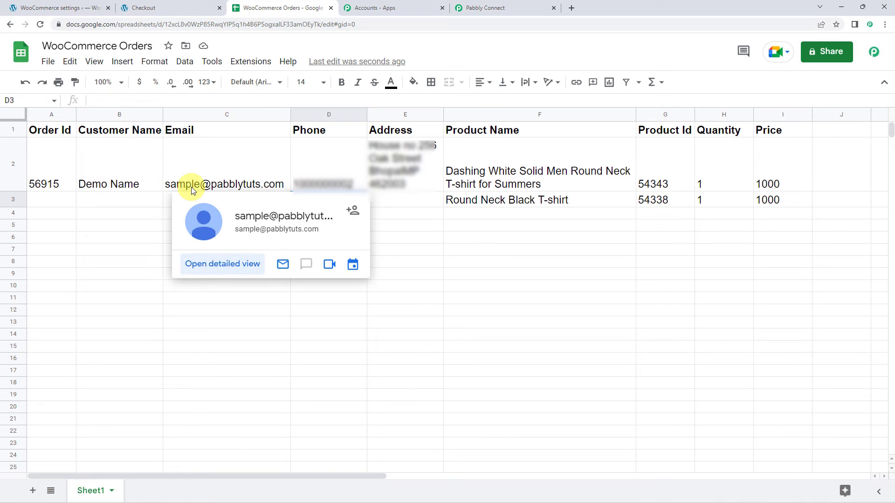
{"action": "left_click", "coordinate": [57, 187]}
{"action": "left_click", "coordinate": [143, 8]}
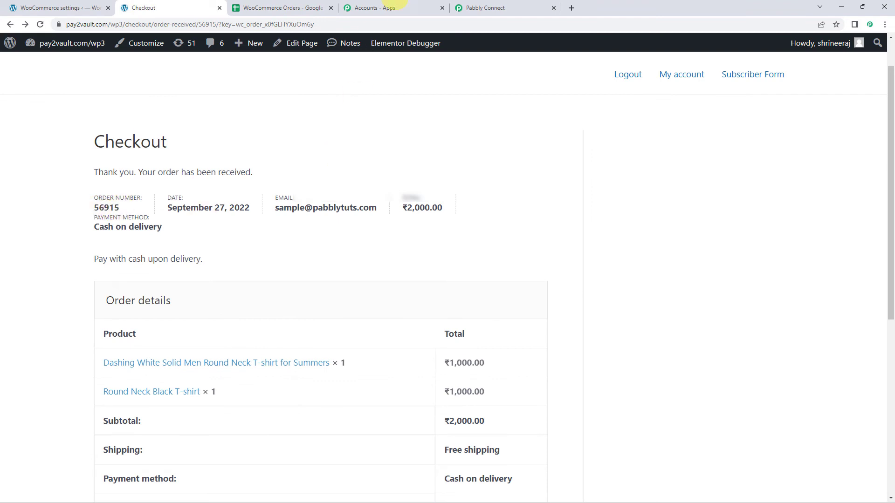
{"action": "left_click", "coordinate": [252, 7]}
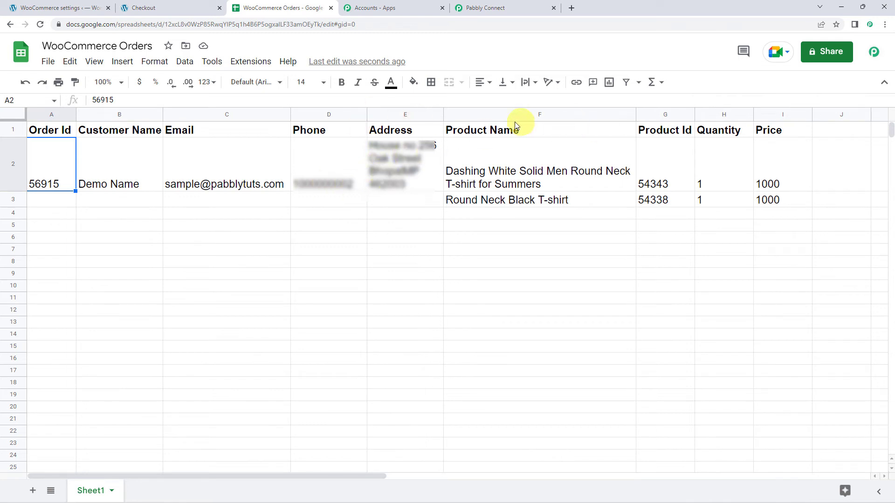
Step: Check the Product Name, Product Id, Quantity and Price cells of both product rows in the WooCommerce Orders sheet
{"action": "left_click", "coordinate": [527, 180]}
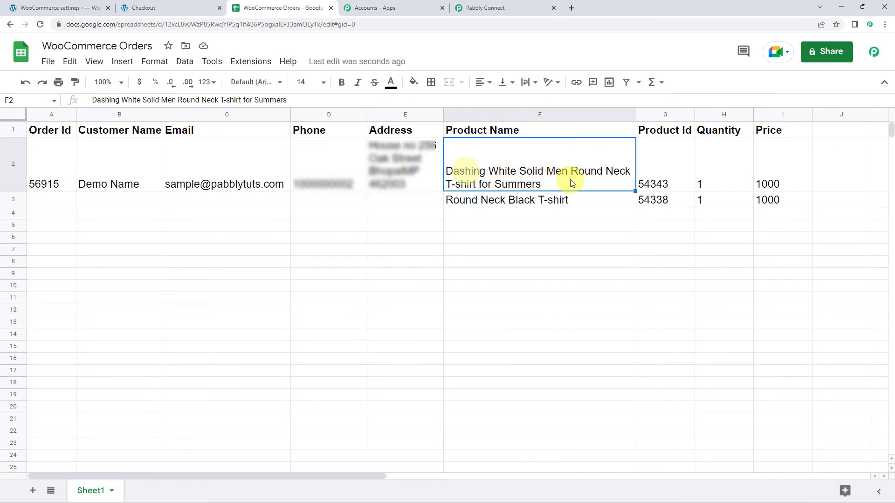
{"action": "left_click", "coordinate": [545, 207]}
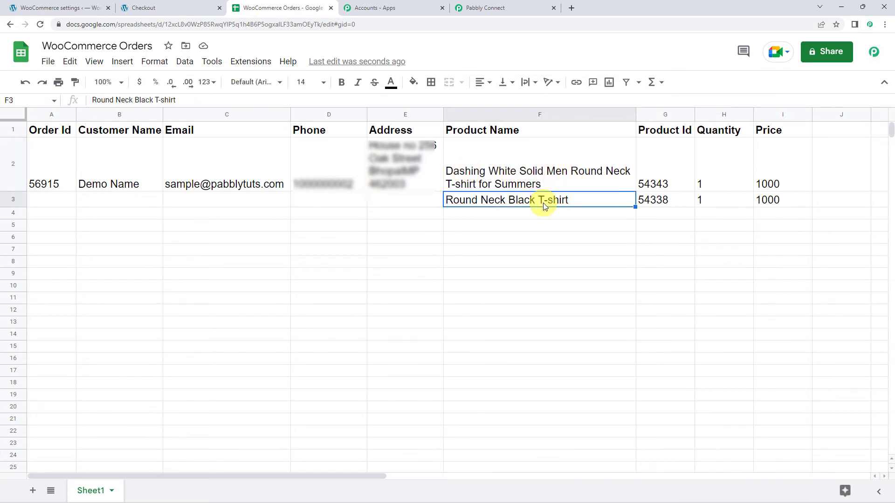
{"action": "left_click", "coordinate": [679, 182]}
{"action": "left_click", "coordinate": [679, 199]}
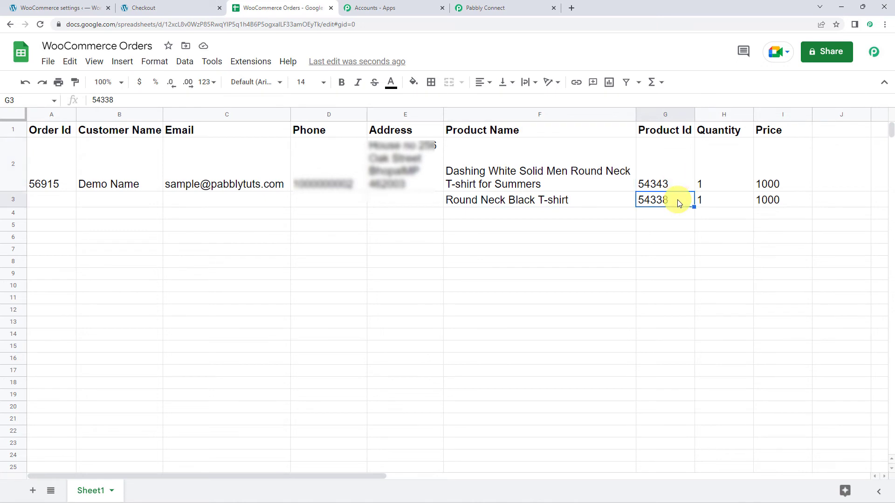
{"action": "left_click", "coordinate": [716, 183]}
{"action": "left_click", "coordinate": [713, 199]}
{"action": "left_click", "coordinate": [789, 179]}
{"action": "left_click", "coordinate": [775, 203]}
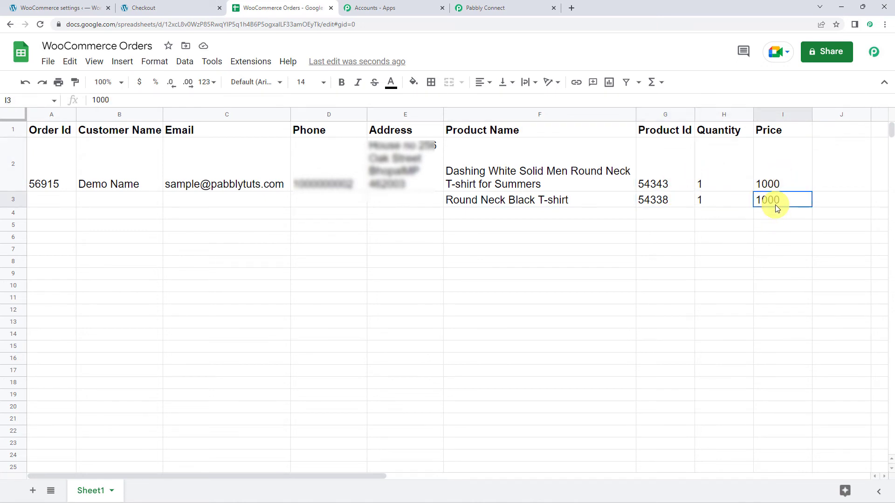
{"action": "left_click", "coordinate": [484, 202]}
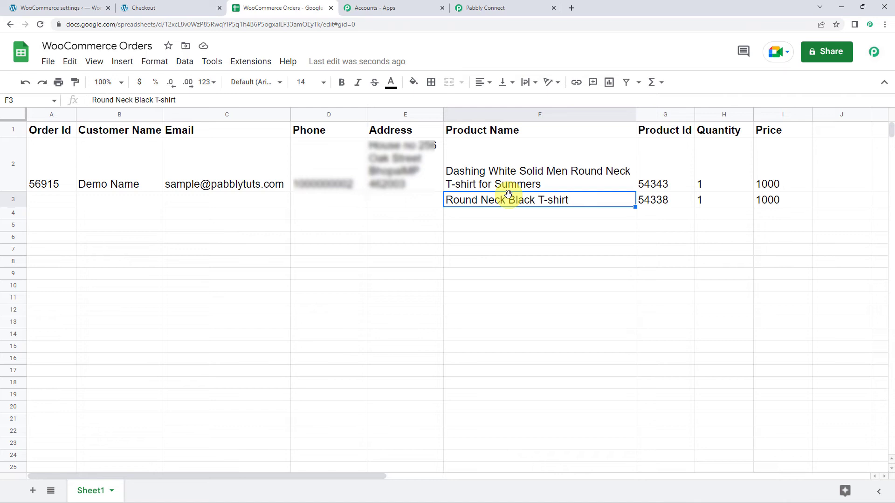
Step: Return to Pabbly Connect and save the Google Sheets action without sending another test request
{"action": "left_click", "coordinate": [501, 8]}
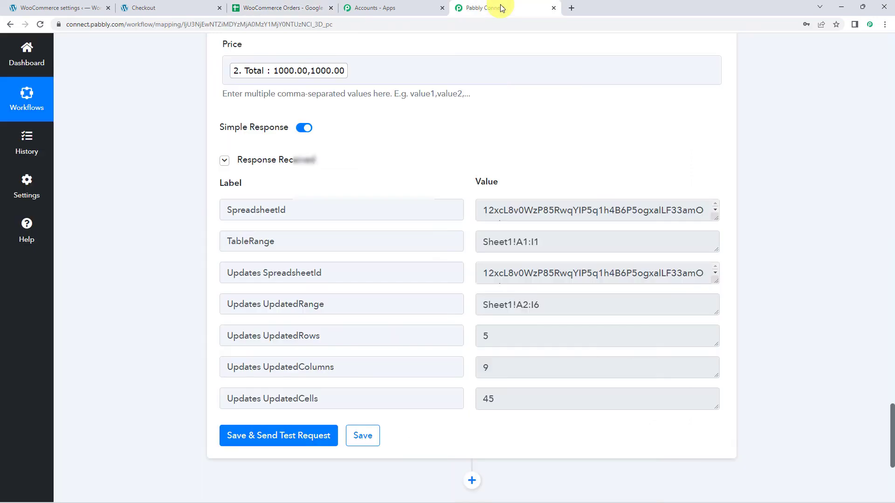
{"action": "left_click", "coordinate": [363, 435]}
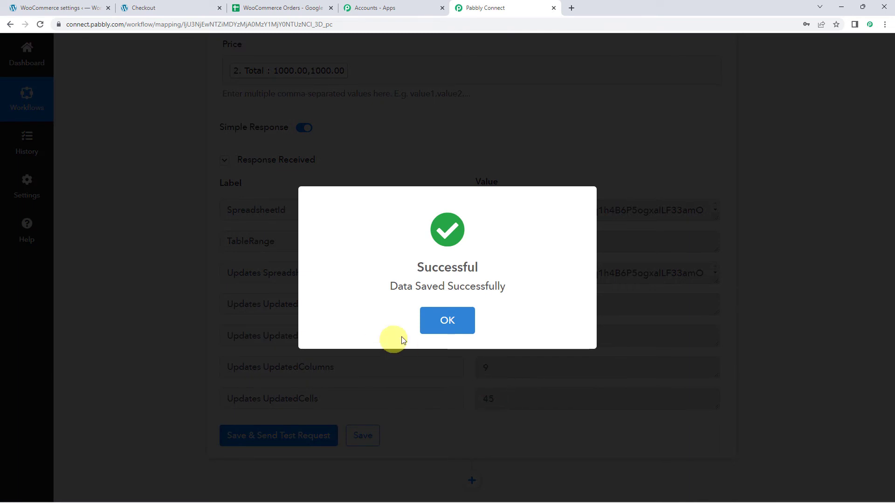
Step: Dismiss the save confirmation, switch to the store's Products page, and add the Microphone, REDM MEE 9i123 and Realme 11 to the cart
{"action": "left_click", "coordinate": [438, 321]}
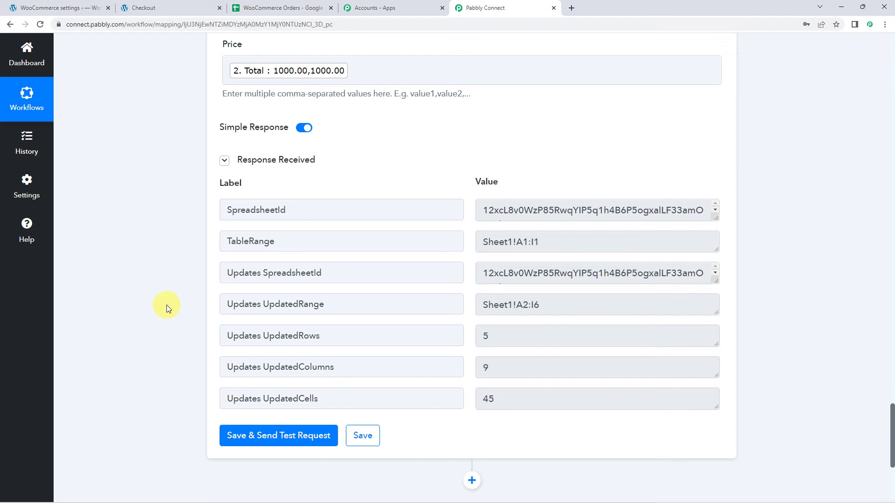
{"action": "left_click", "coordinate": [169, 6]}
{"action": "scroll", "coordinate": [561, 299], "scroll_direction": "down", "scroll_amount": 10}
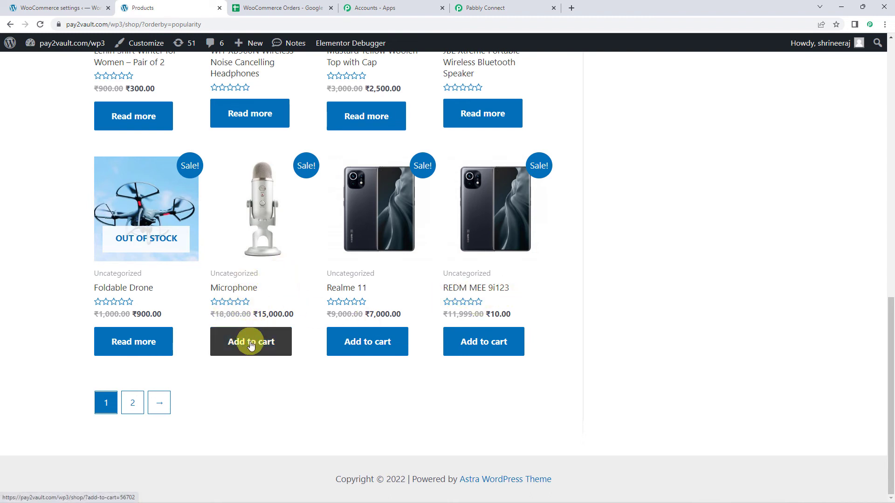
{"action": "left_click", "coordinate": [474, 349]}
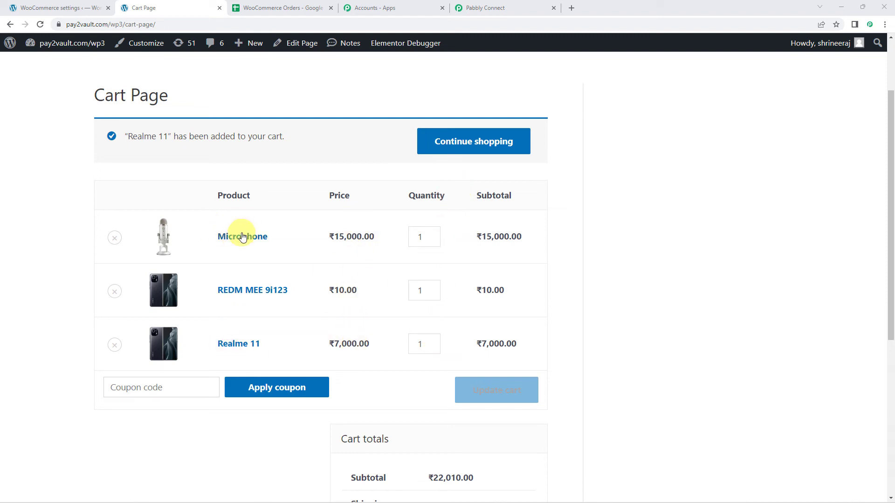
Step: Set the Microphone quantity to 2 on the Cart Page, update the cart, and proceed to checkout
{"action": "left_click", "coordinate": [433, 235]}
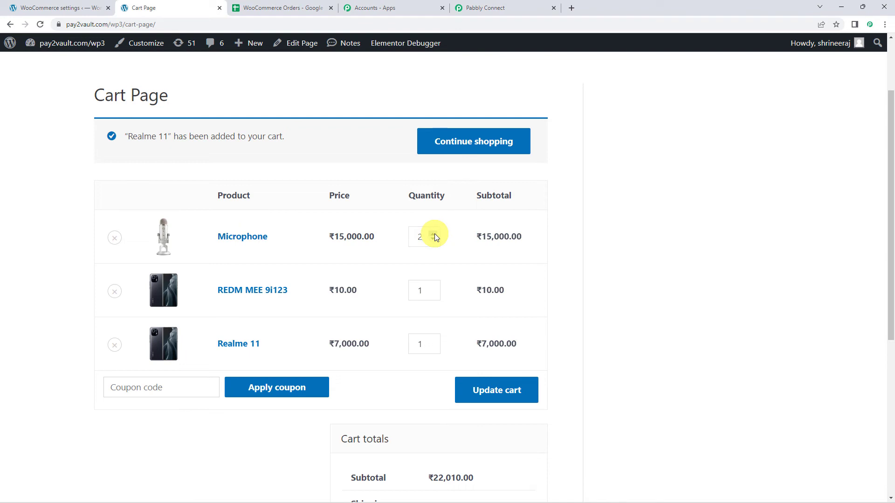
{"action": "scroll", "coordinate": [430, 235], "scroll_direction": "down", "scroll_amount": 1}
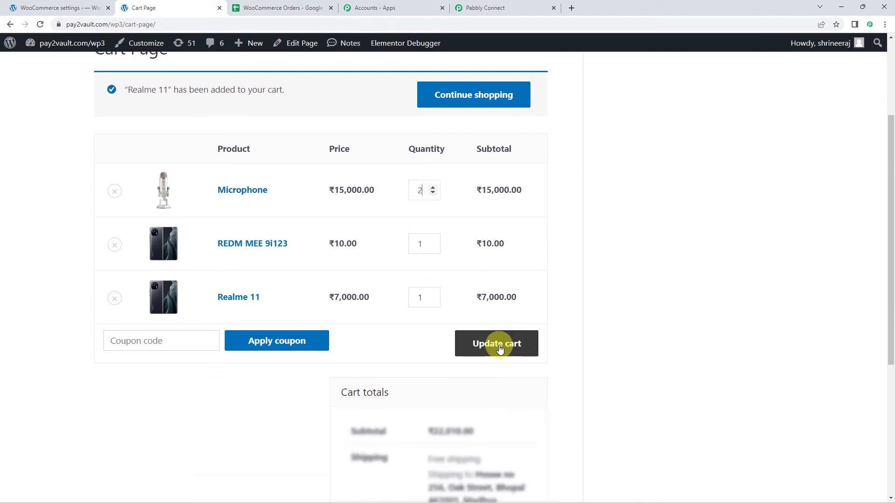
{"action": "left_click", "coordinate": [499, 349]}
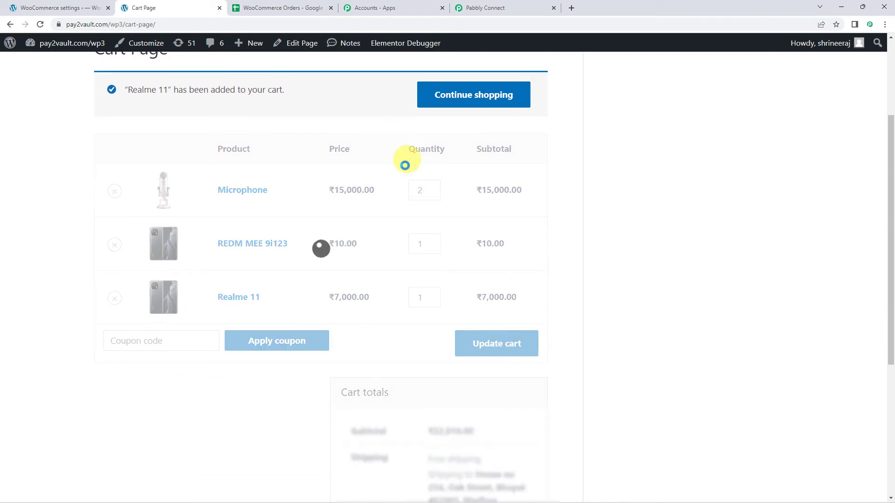
{"action": "scroll", "coordinate": [428, 273], "scroll_direction": "down", "scroll_amount": 2}
{"action": "scroll", "coordinate": [429, 273], "scroll_direction": "down", "scroll_amount": 2}
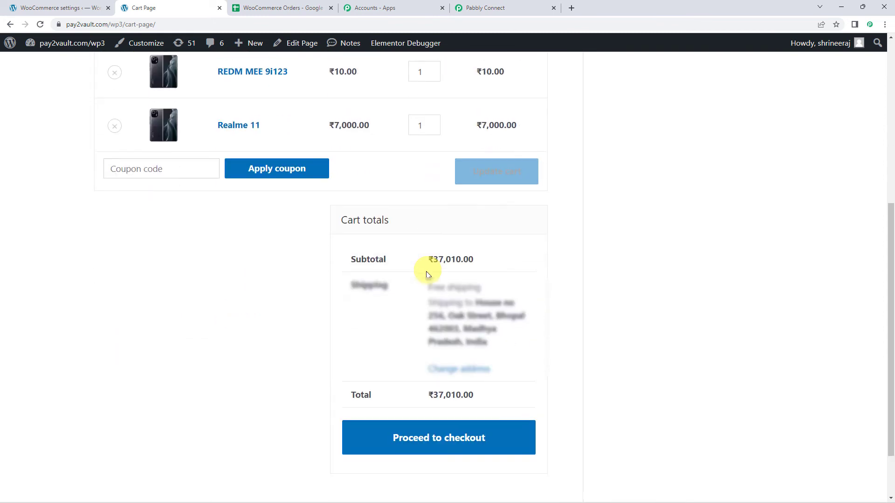
{"action": "left_click", "coordinate": [436, 438]}
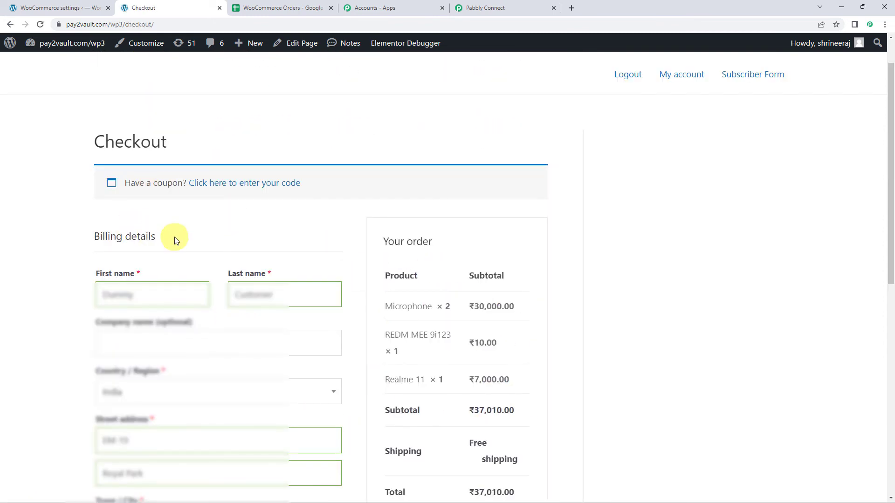
Step: Review the prefilled billing details and order summary, and place the test order with cash on delivery
{"action": "scroll", "coordinate": [176, 236], "scroll_direction": "down", "scroll_amount": 2}
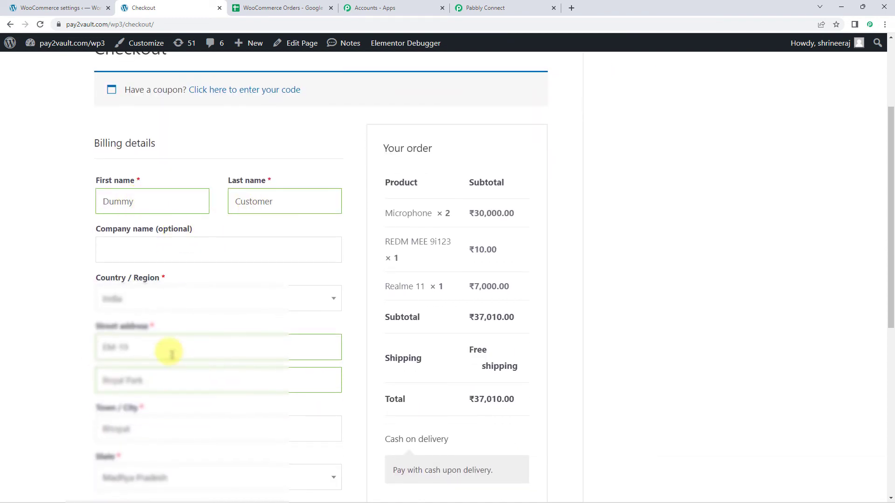
{"action": "scroll", "coordinate": [151, 381], "scroll_direction": "down", "scroll_amount": 1}
{"action": "scroll", "coordinate": [153, 383], "scroll_direction": "down", "scroll_amount": 4}
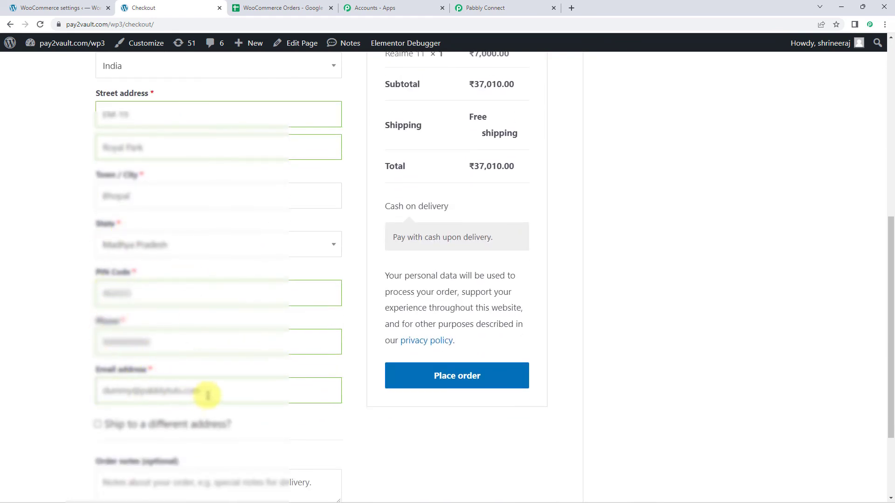
{"action": "scroll", "coordinate": [554, 335], "scroll_direction": "up", "scroll_amount": 4}
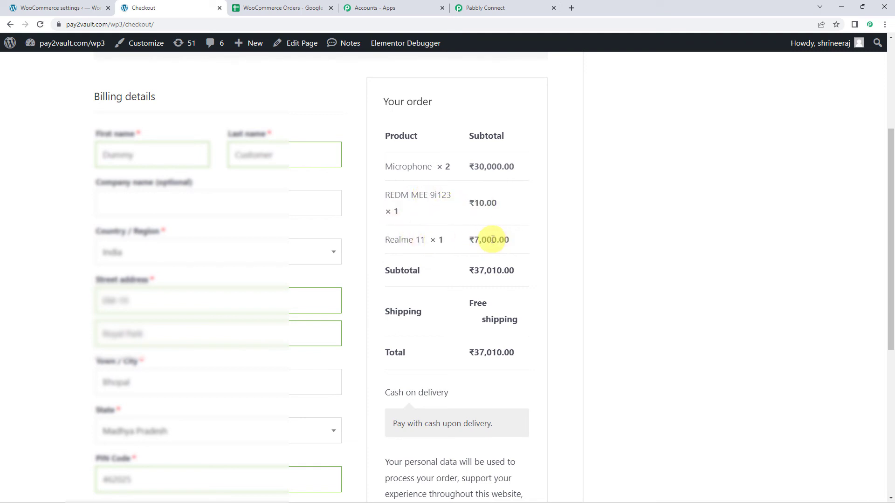
{"action": "scroll", "coordinate": [492, 239], "scroll_direction": "down", "scroll_amount": 3}
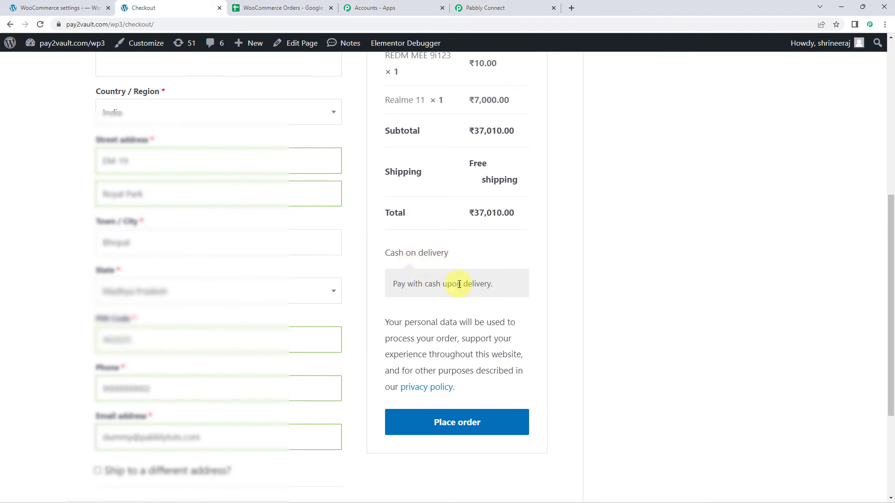
{"action": "left_click", "coordinate": [457, 422]}
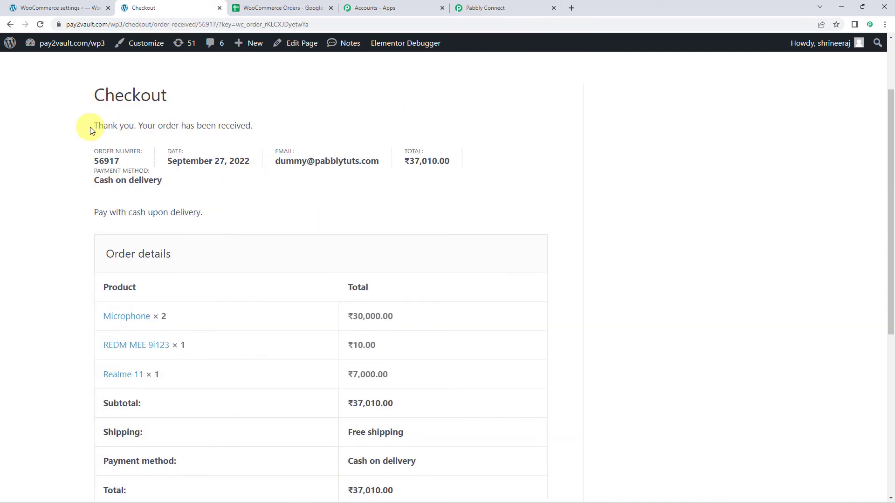
{"action": "left_click_drag", "start_coordinate": [94, 125], "coordinate": [285, 127]}
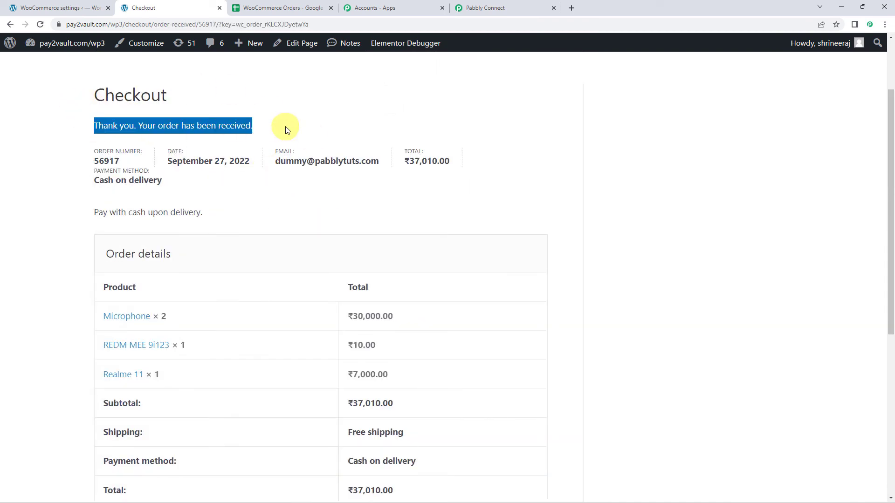
Step: Reload the WooCommerce Orders sheet and compare the newest order's Order Id with the order number on the Checkout page
{"action": "left_click", "coordinate": [287, 10]}
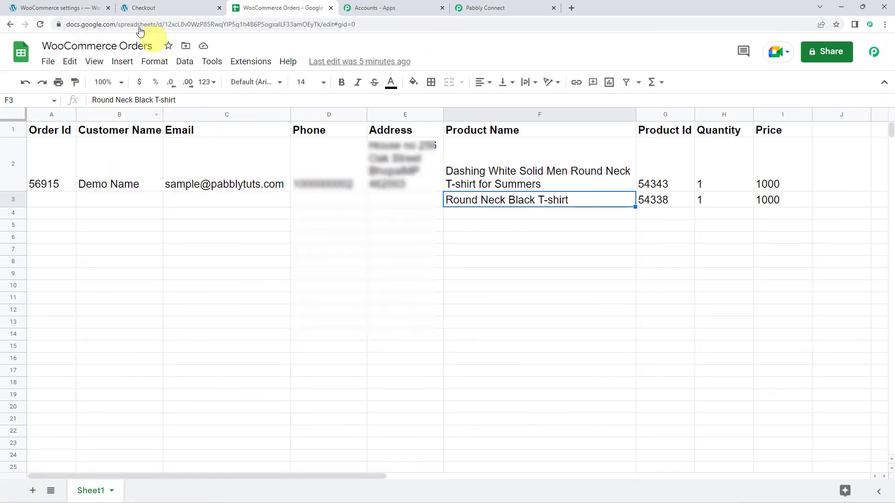
{"action": "left_click", "coordinate": [40, 27]}
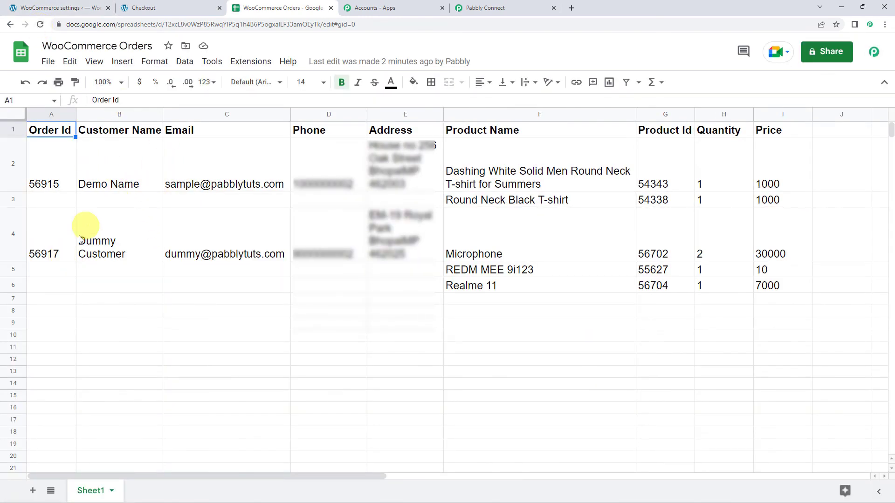
{"action": "left_click", "coordinate": [65, 258]}
{"action": "left_click", "coordinate": [135, 7]}
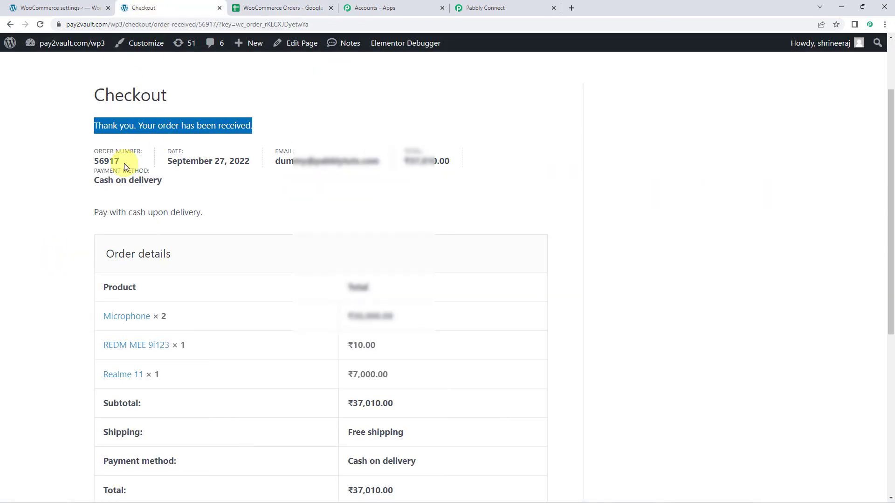
{"action": "left_click_drag", "start_coordinate": [123, 160], "coordinate": [94, 161]}
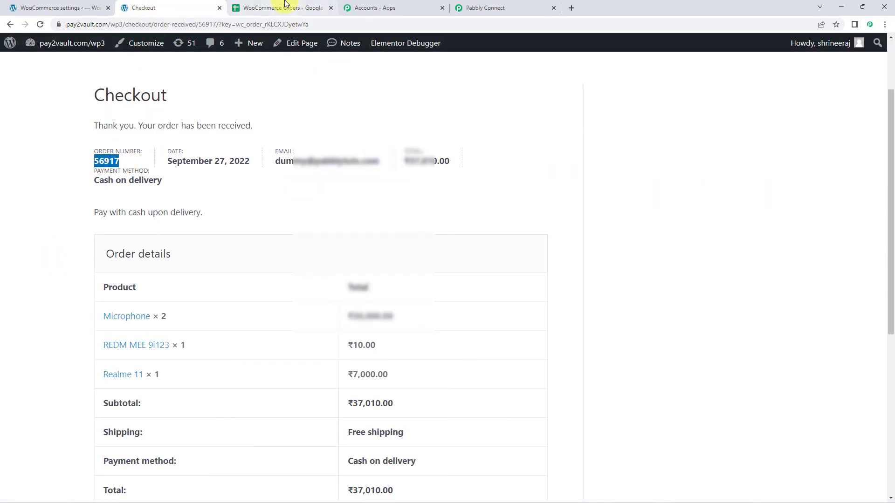
{"action": "left_click", "coordinate": [286, 4]}
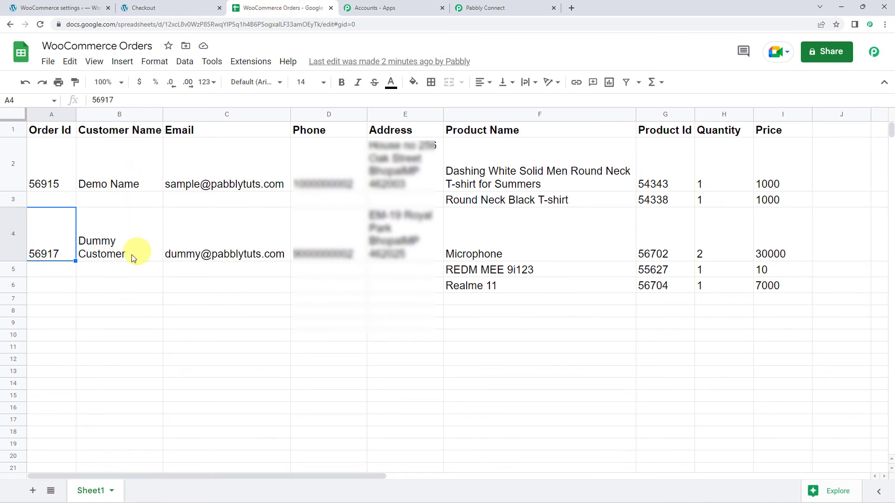
Step: Check the new order's customer details, product names and product IDs in rows 4 to 6 of the sheet
{"action": "mouse_move", "coordinate": [233, 265]}
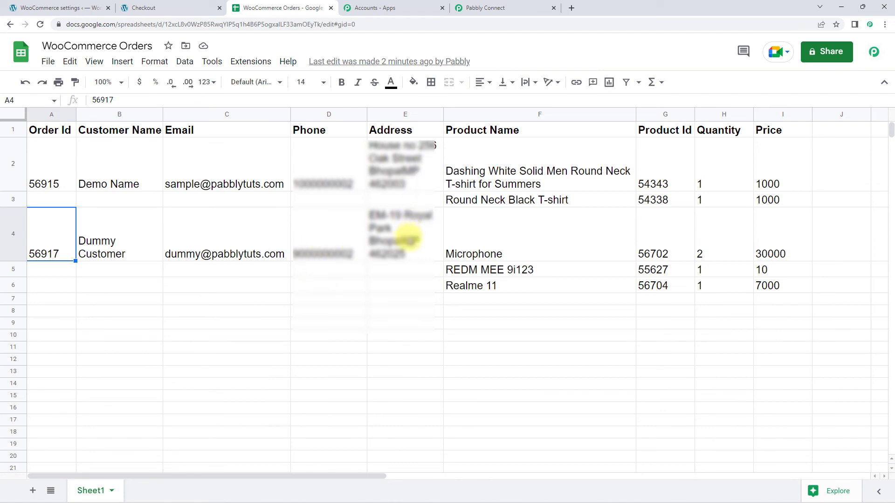
{"action": "left_click", "coordinate": [499, 256]}
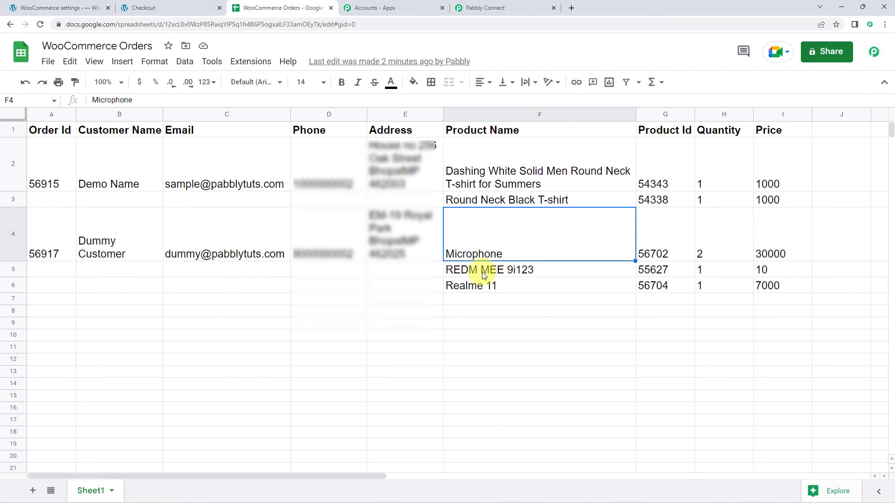
{"action": "left_click", "coordinate": [482, 272]}
{"action": "left_click", "coordinate": [476, 287]}
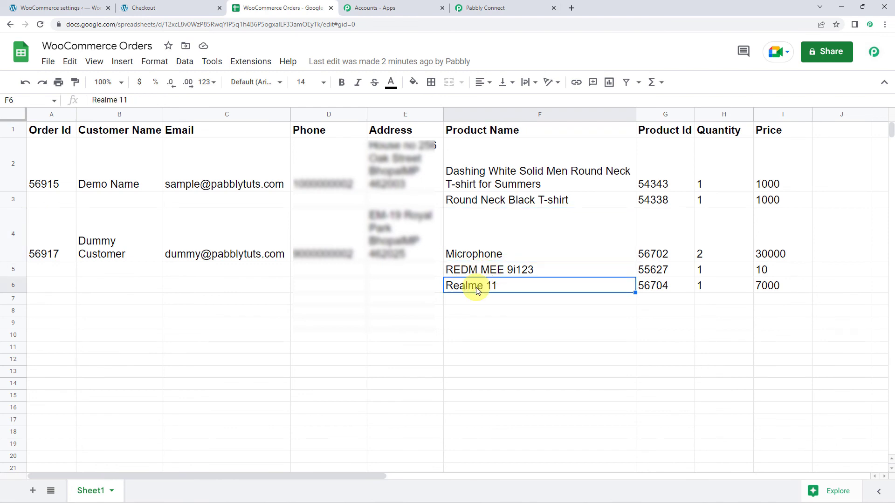
{"action": "left_click", "coordinate": [668, 252]}
{"action": "left_click", "coordinate": [666, 287]}
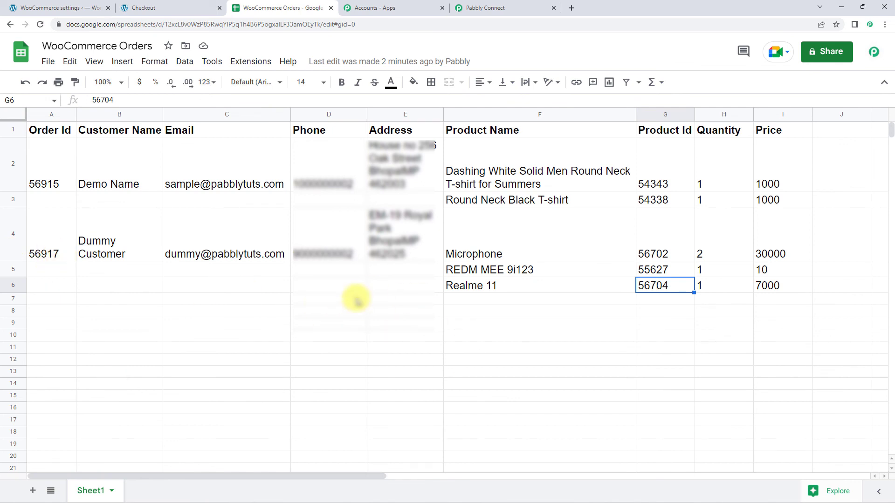
Step: Return to the Pabbly Connect workflow and collapse the Google Sheets, Data Transformer and WooCommerce steps
{"action": "left_click", "coordinate": [505, 8]}
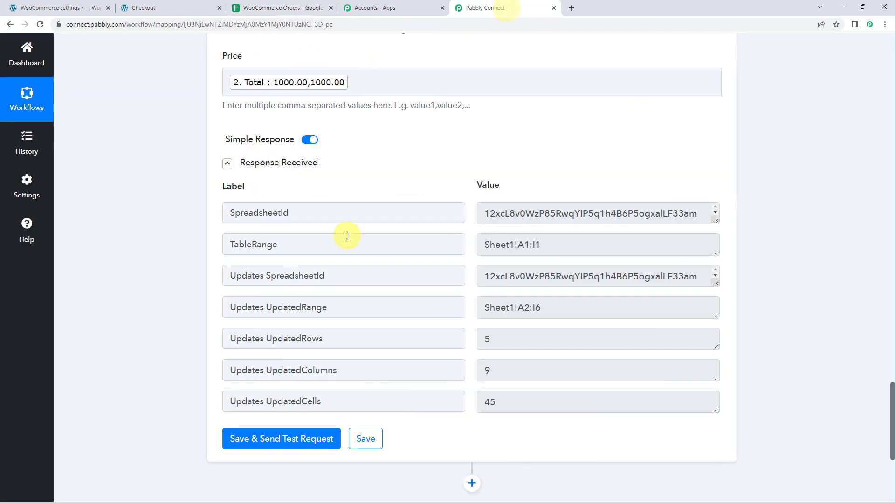
{"action": "scroll", "coordinate": [362, 223], "scroll_direction": "up", "scroll_amount": 18}
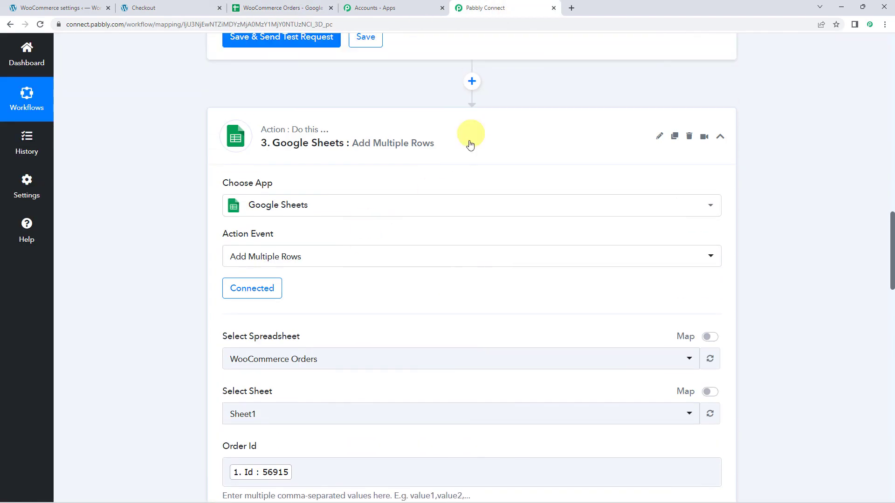
{"action": "scroll", "coordinate": [447, 137], "scroll_direction": "up", "scroll_amount": 12}
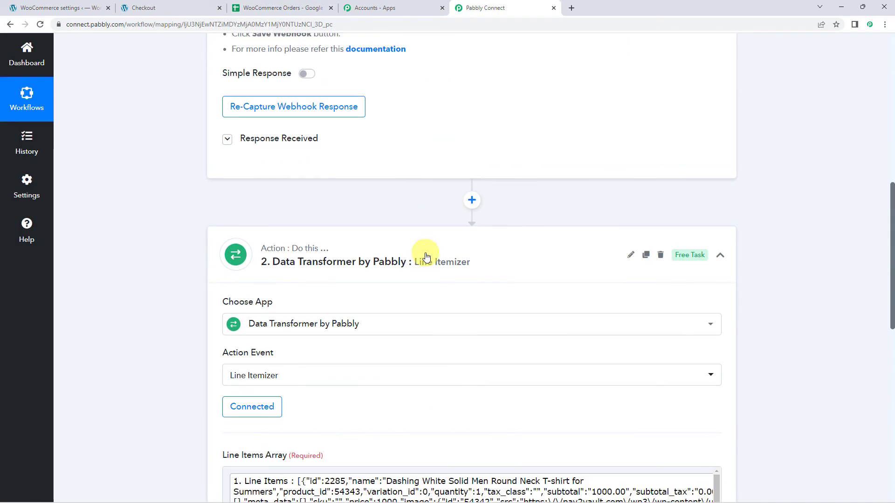
{"action": "left_click", "coordinate": [425, 256]}
{"action": "scroll", "coordinate": [425, 253], "scroll_direction": "up", "scroll_amount": 10}
{"action": "left_click", "coordinate": [455, 192]}
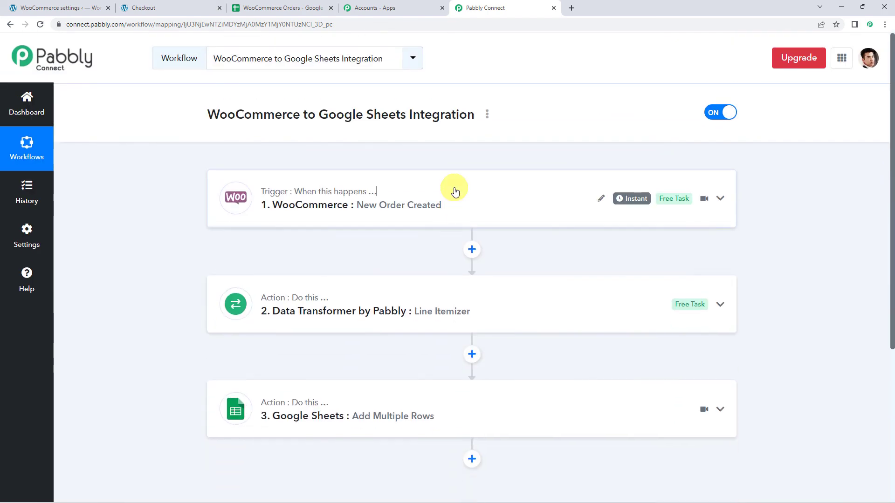